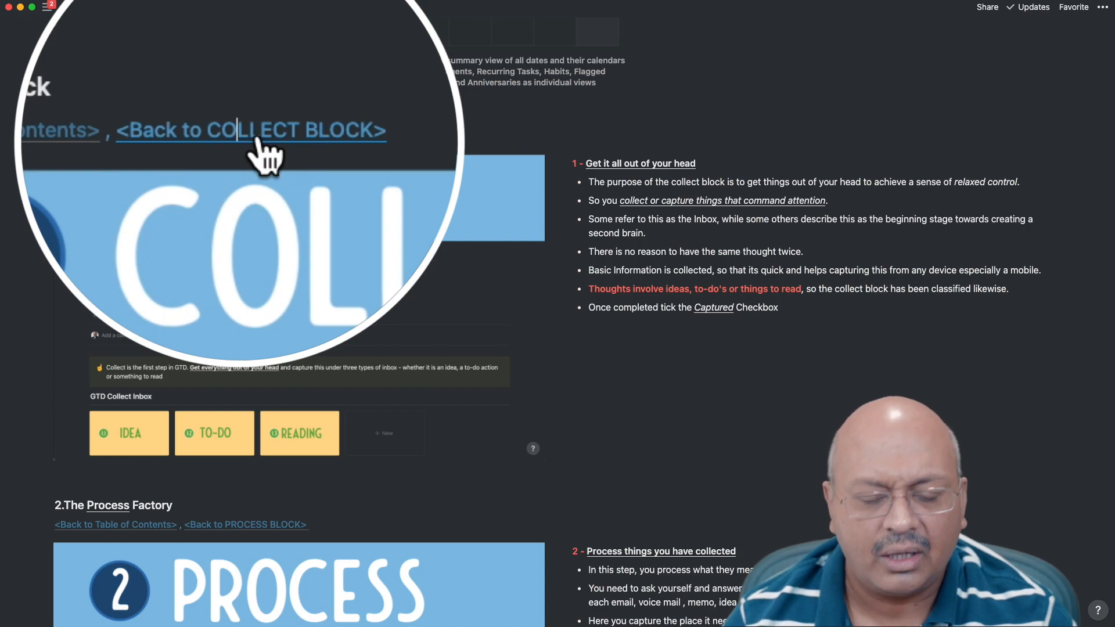
Follow the guide's link to the Collect block, then return to the guide through the collect block link.
left_click(248, 137)
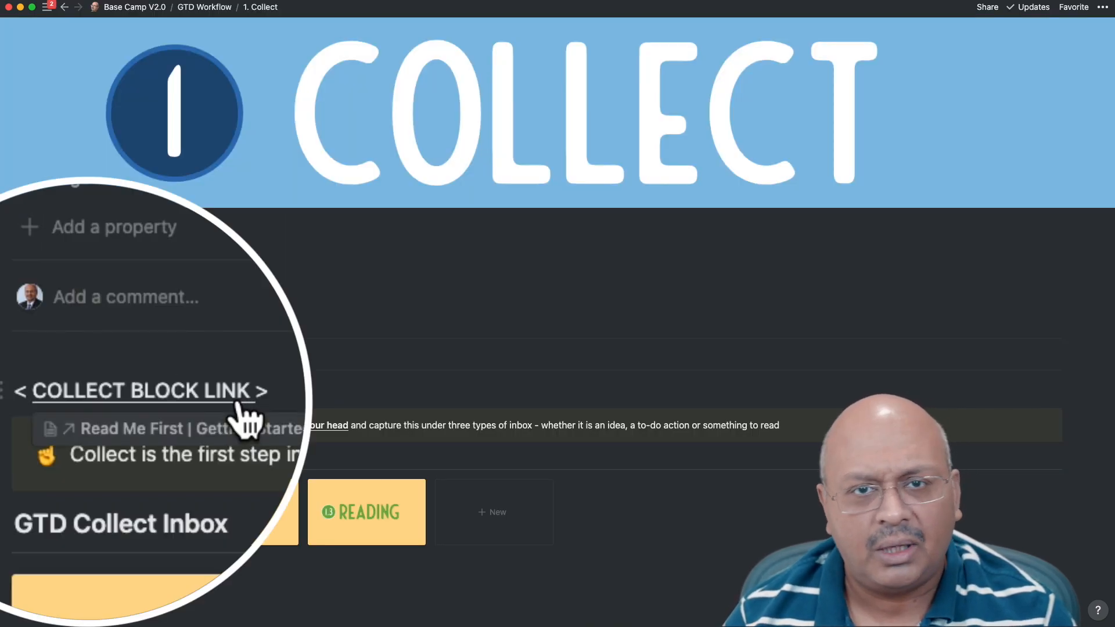
left_click(241, 406)
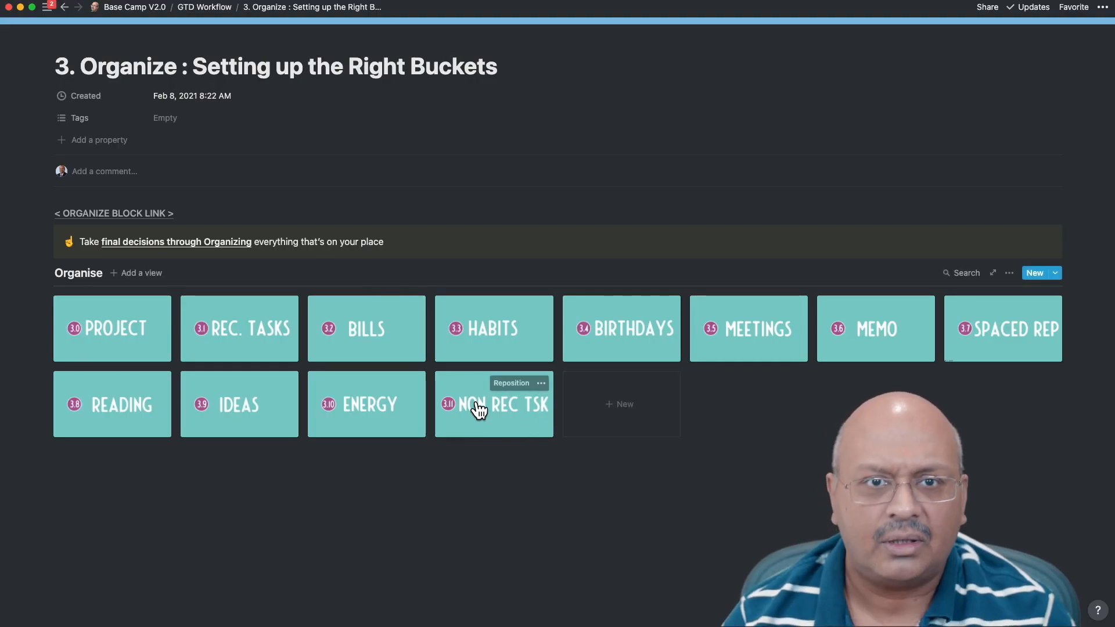
Open the 3.10 Energy page from the Organize block as a full page and view its Personal Productivity Chart.
left_click(364, 413)
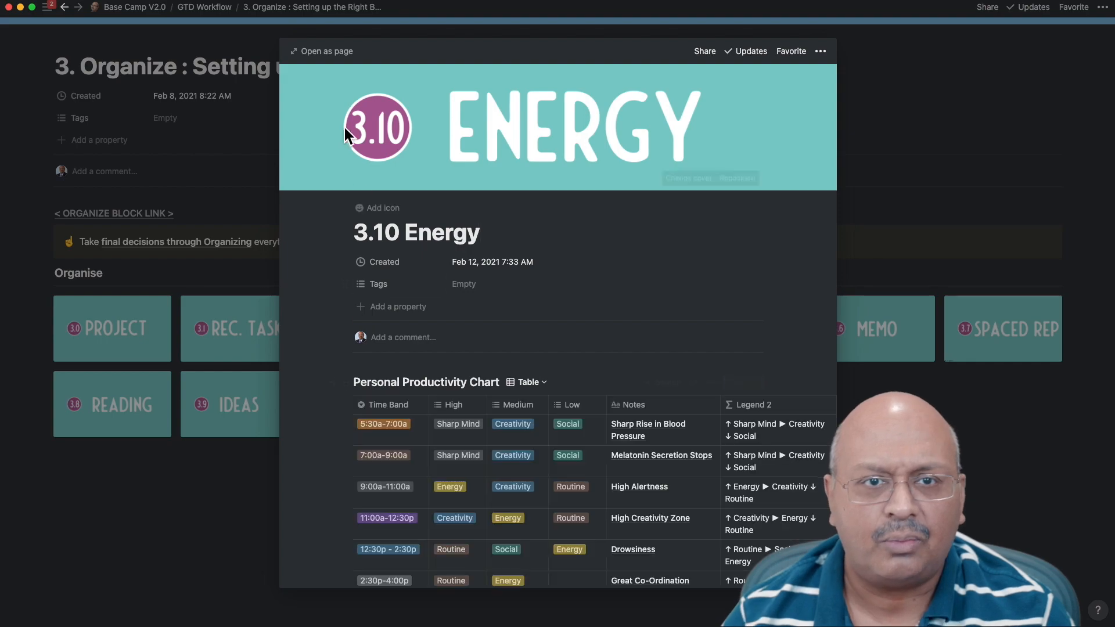
left_click(336, 62)
scroll(585, 413, "down", 8)
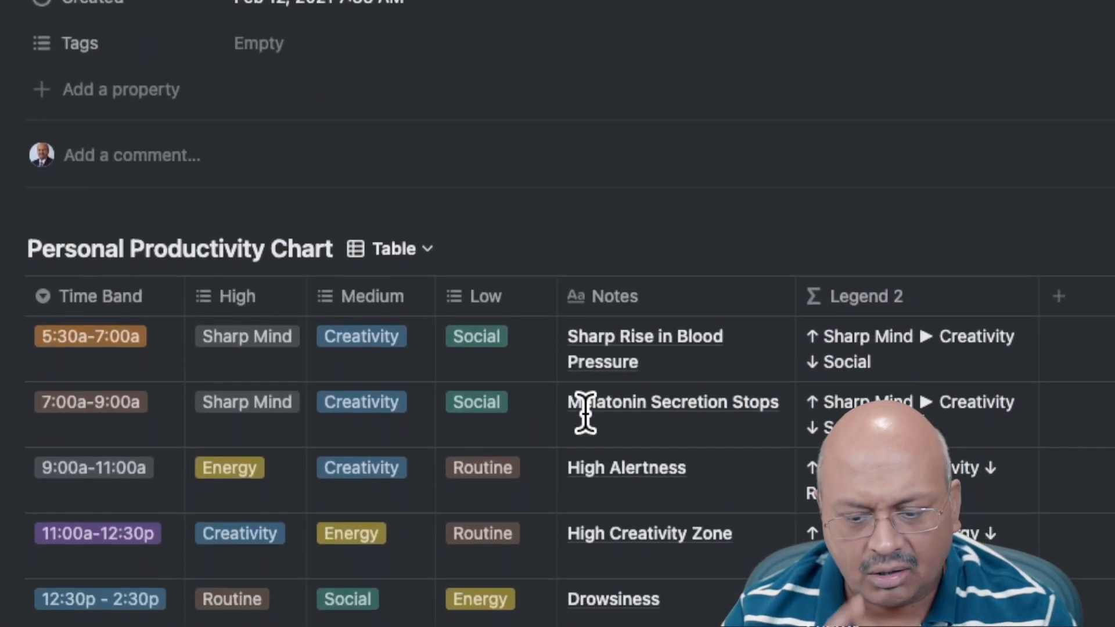
scroll(584, 413, "down", 1)
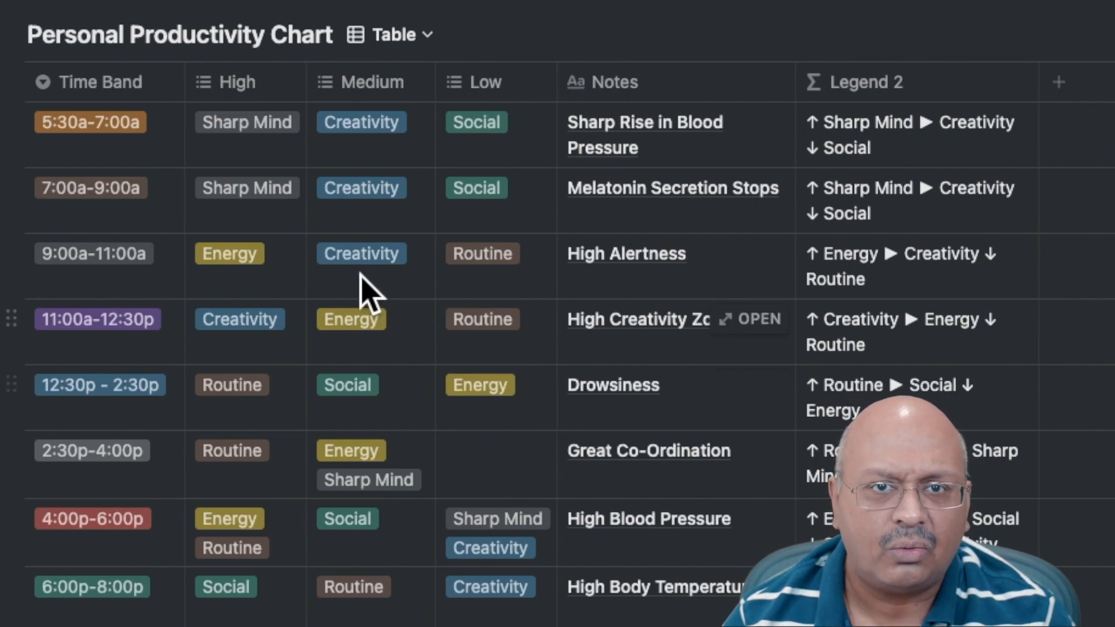
Inspect the High, Medium and Low options for the 5:30a-7:00a time band without changing them.
left_click(247, 145)
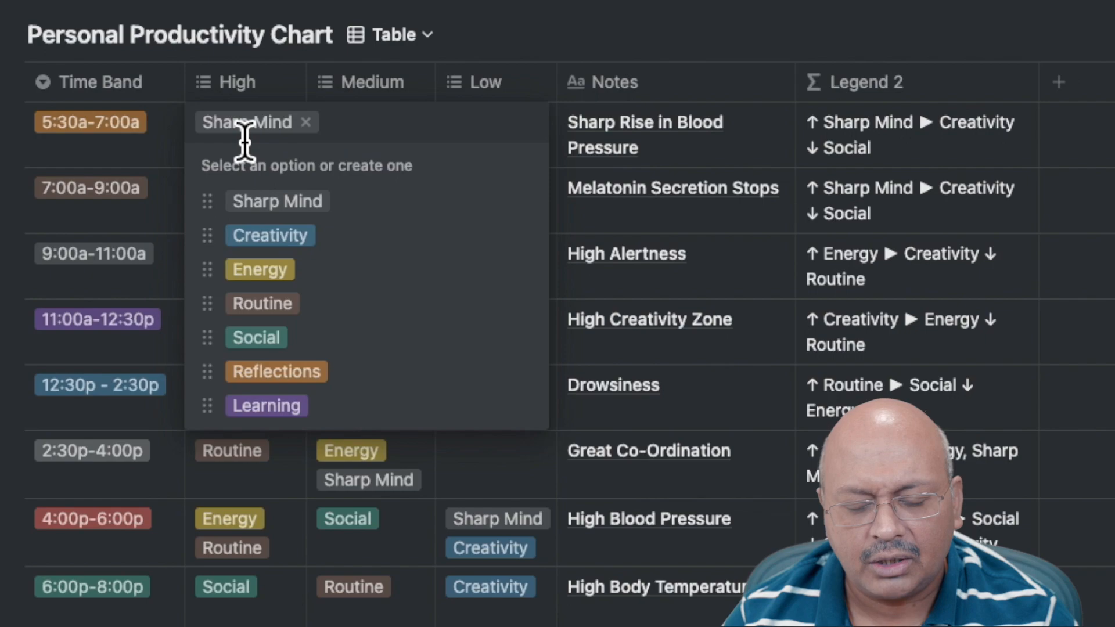
key("Escape")
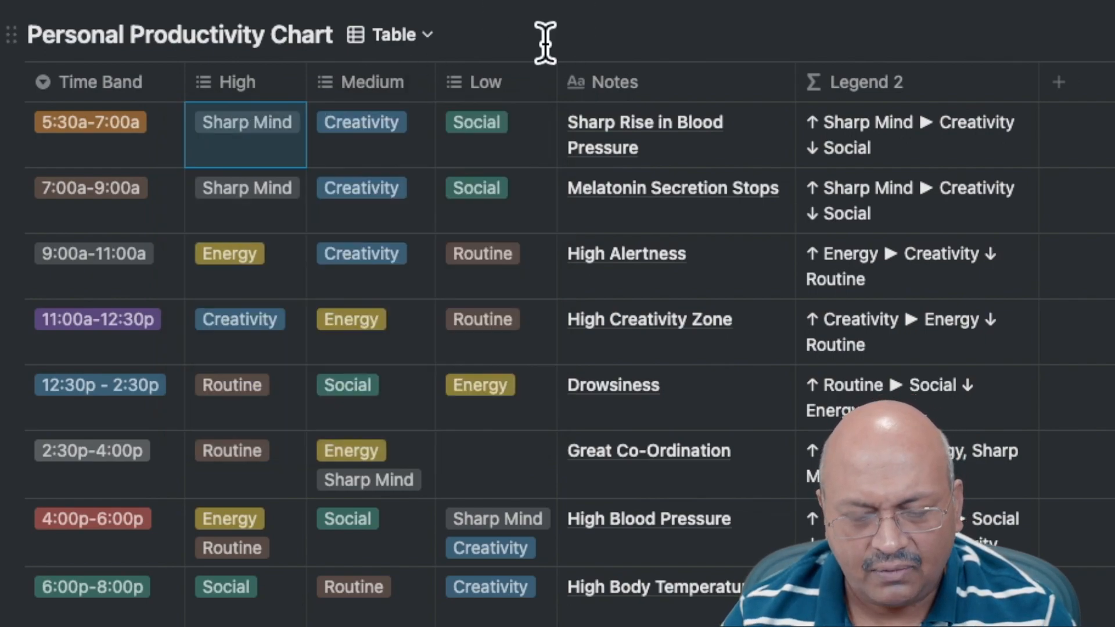
left_click(369, 146)
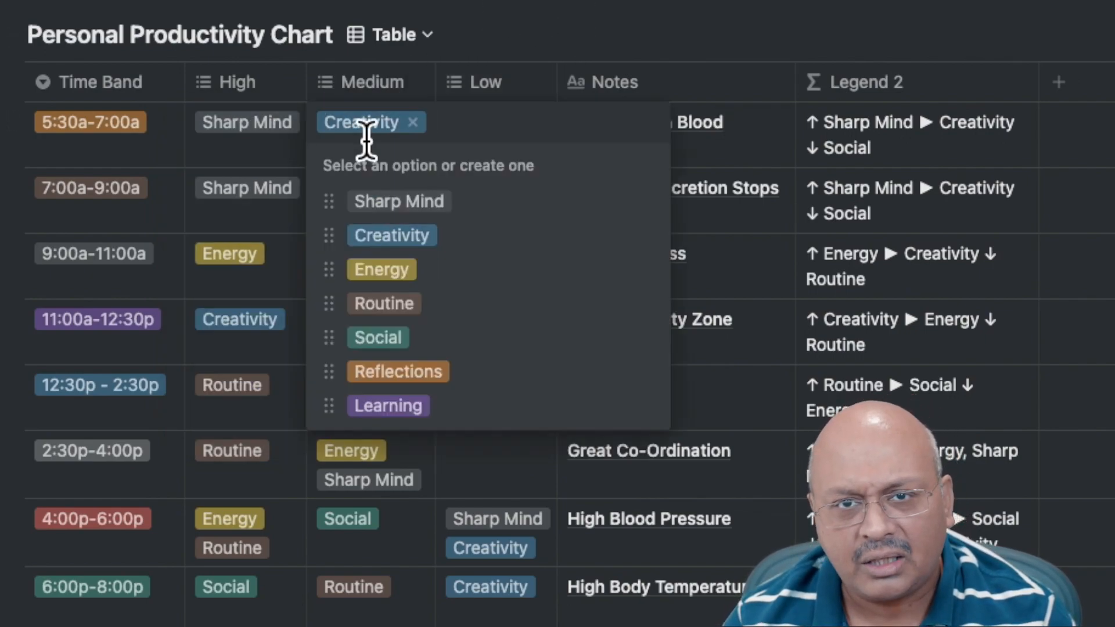
key("Escape")
left_click(491, 133)
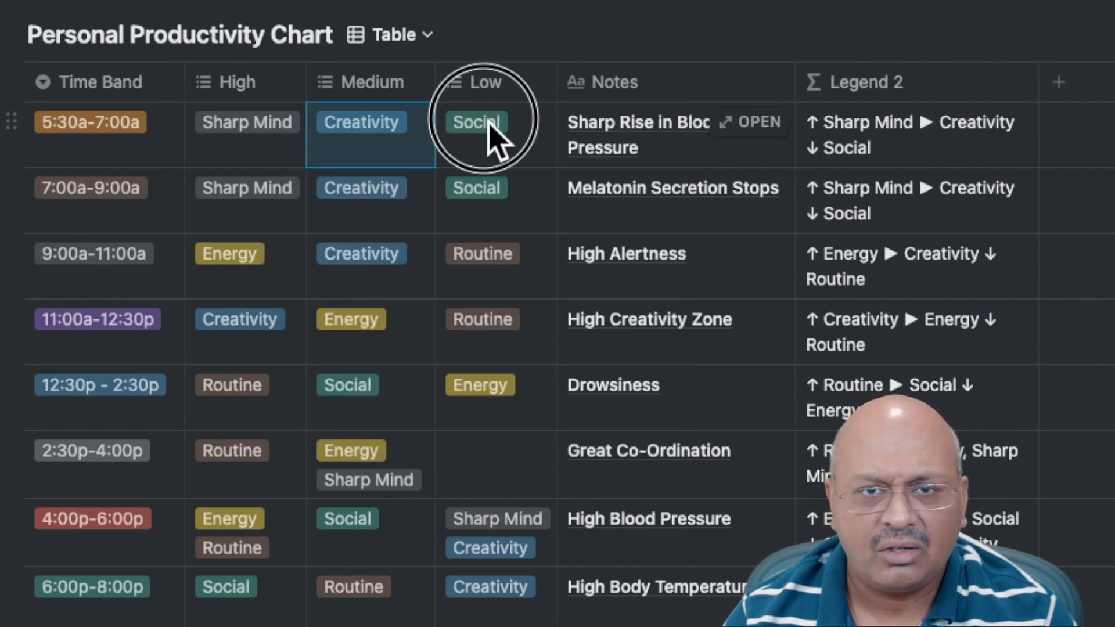
key("Escape")
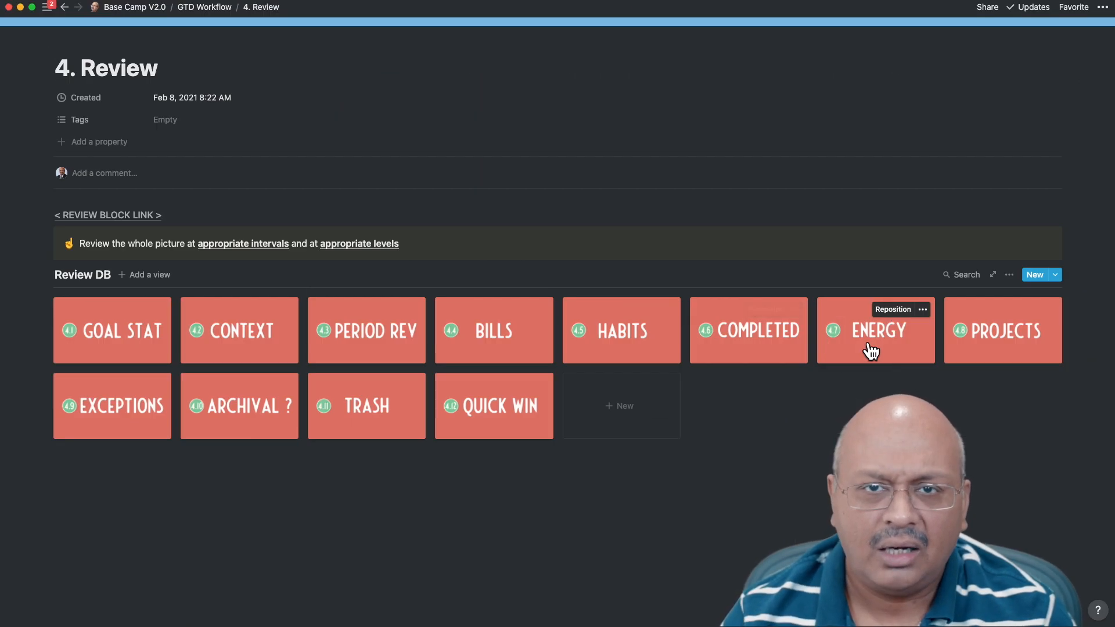
Open the 4.7 Energy page from the Review block as a full page and examine its productivity chart and Energy View planner board.
left_click(860, 340)
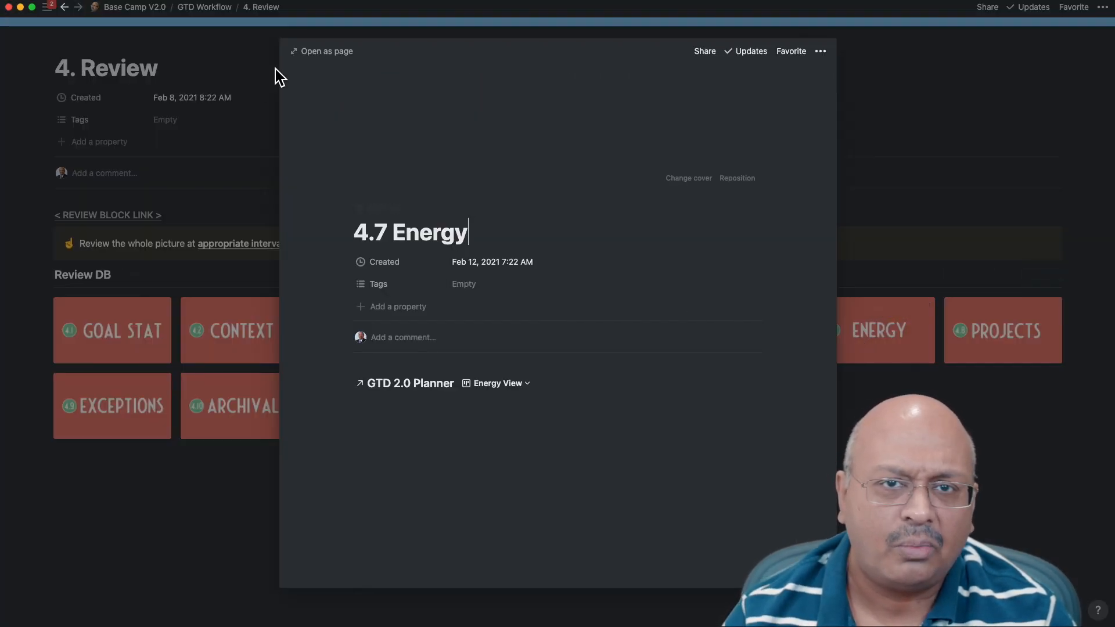
left_click(319, 54)
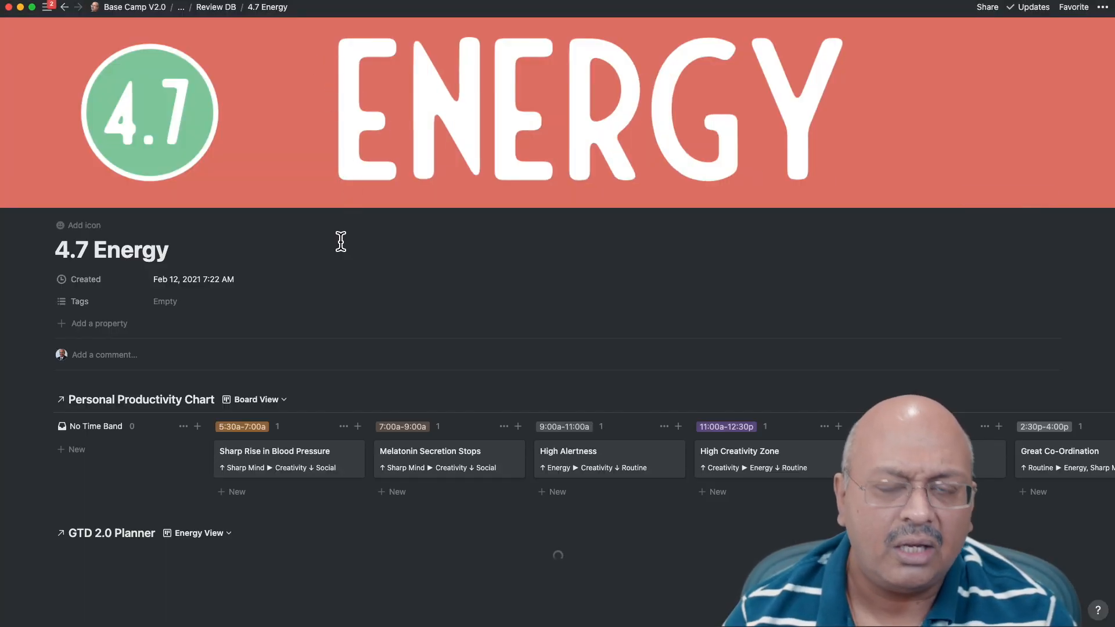
scroll(341, 241, "down", 5)
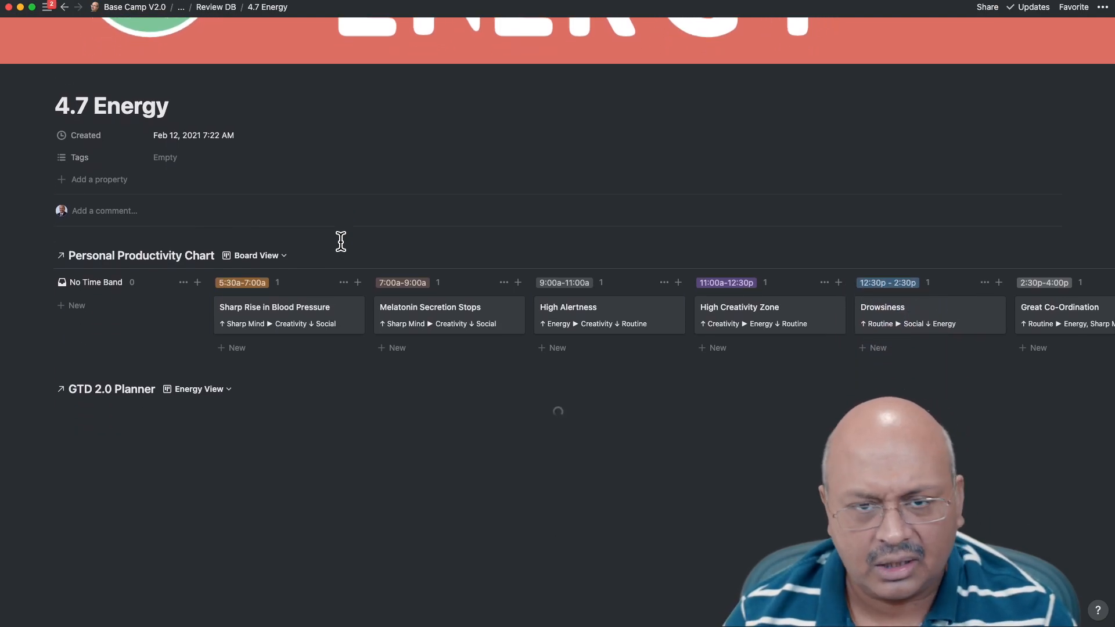
scroll(340, 242, "down", 3)
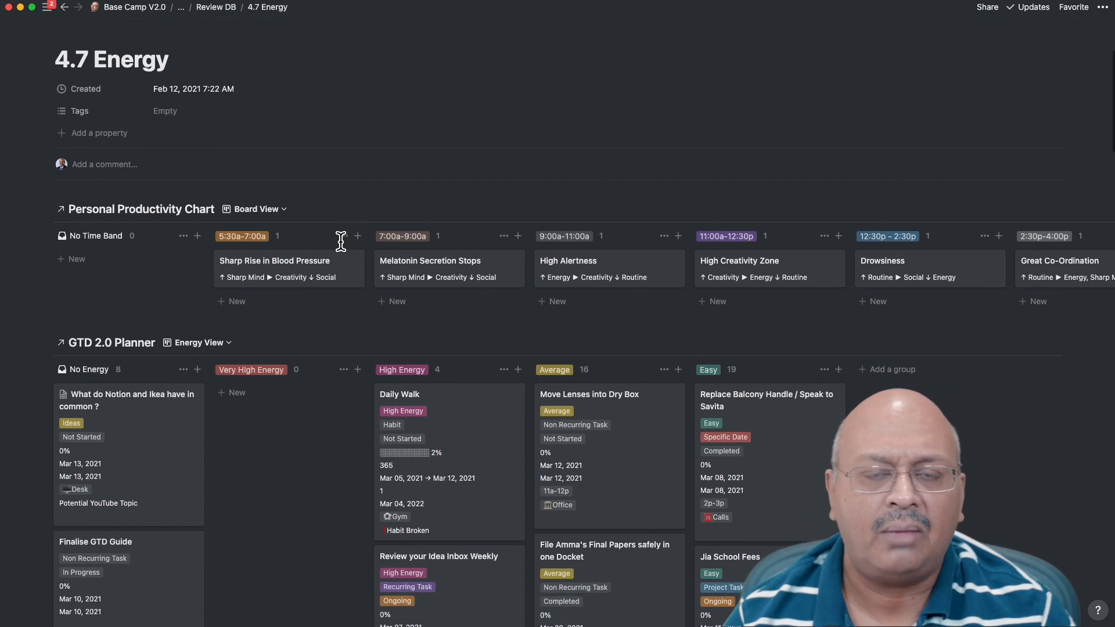
scroll(341, 241, "down", 4)
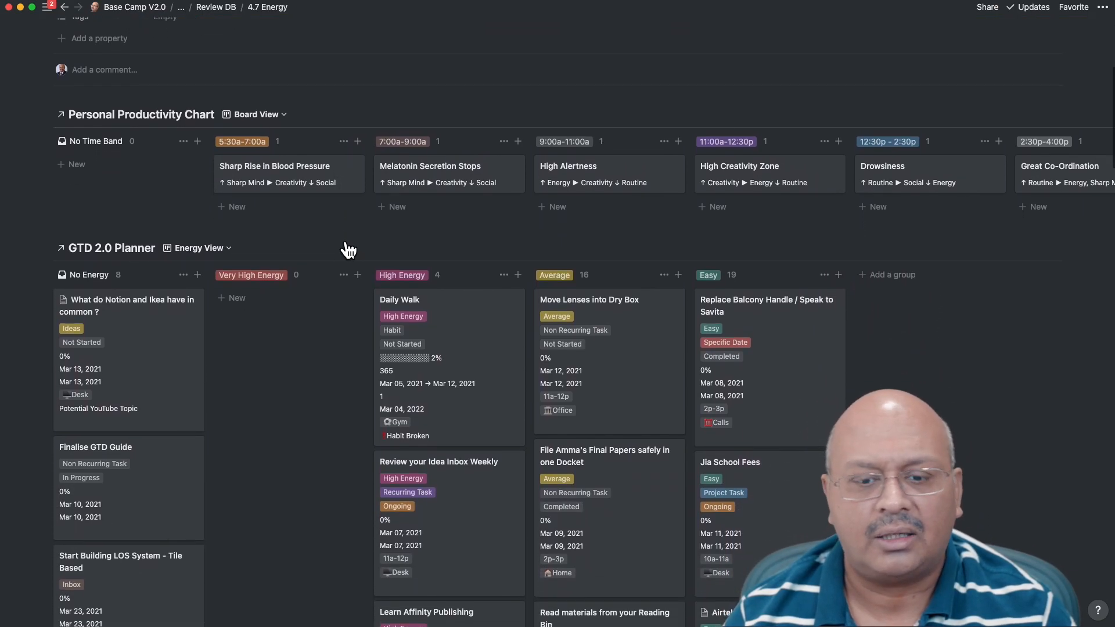
scroll(348, 249, "down", 2)
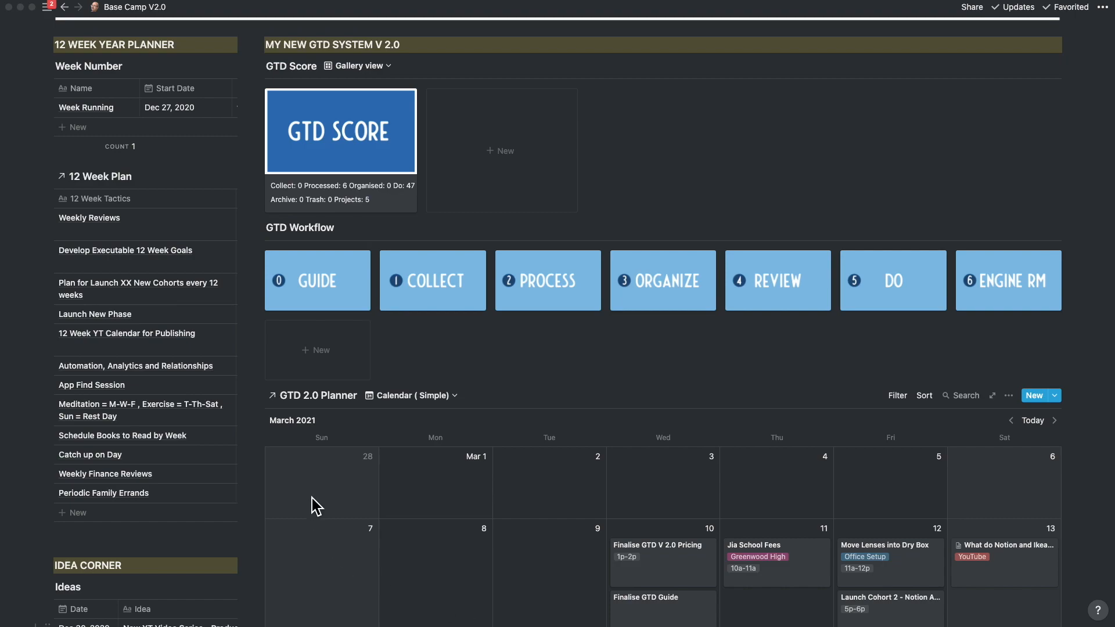
Review the GTD 2.0 Planner calendar on the Base Camp V2.0 page and check which views it offers.
scroll(312, 498, "down", 3)
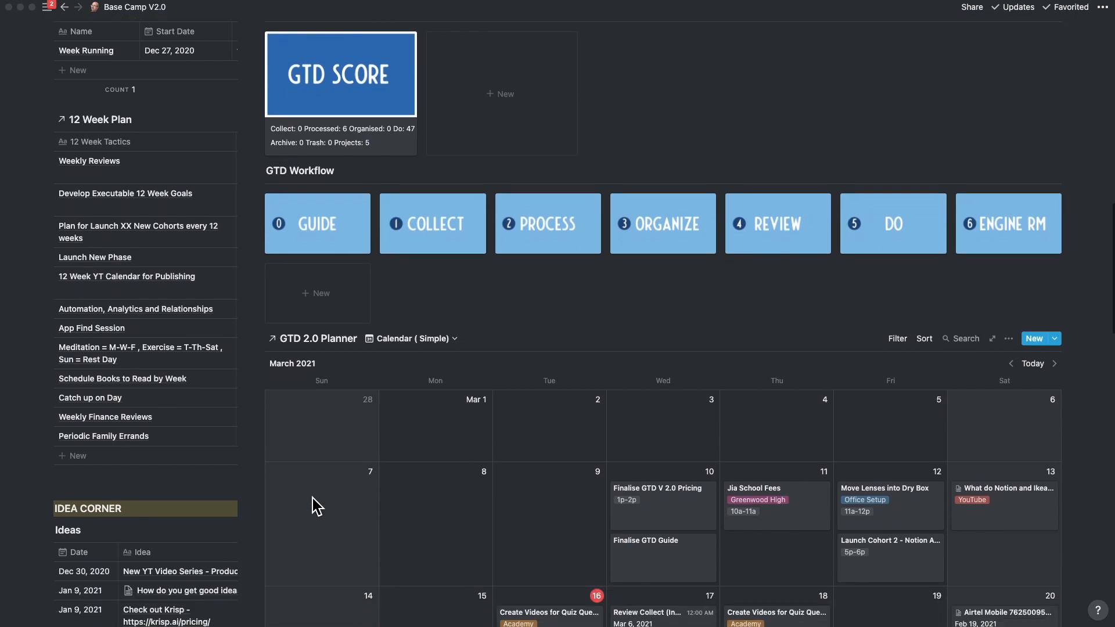
scroll(312, 498, "down", 3)
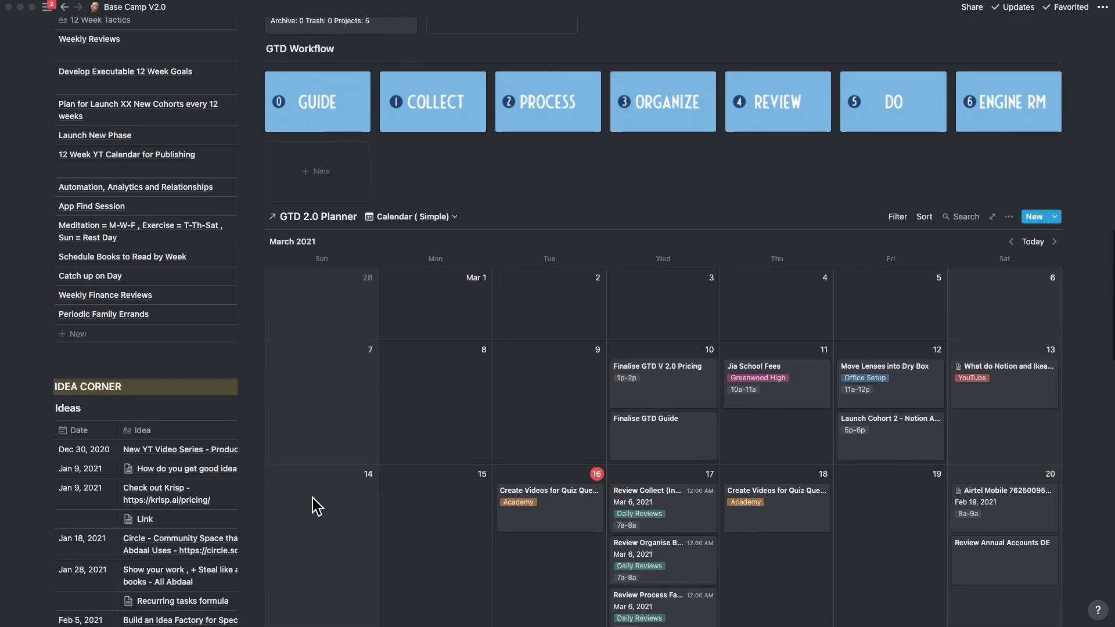
scroll(312, 498, "down", 5)
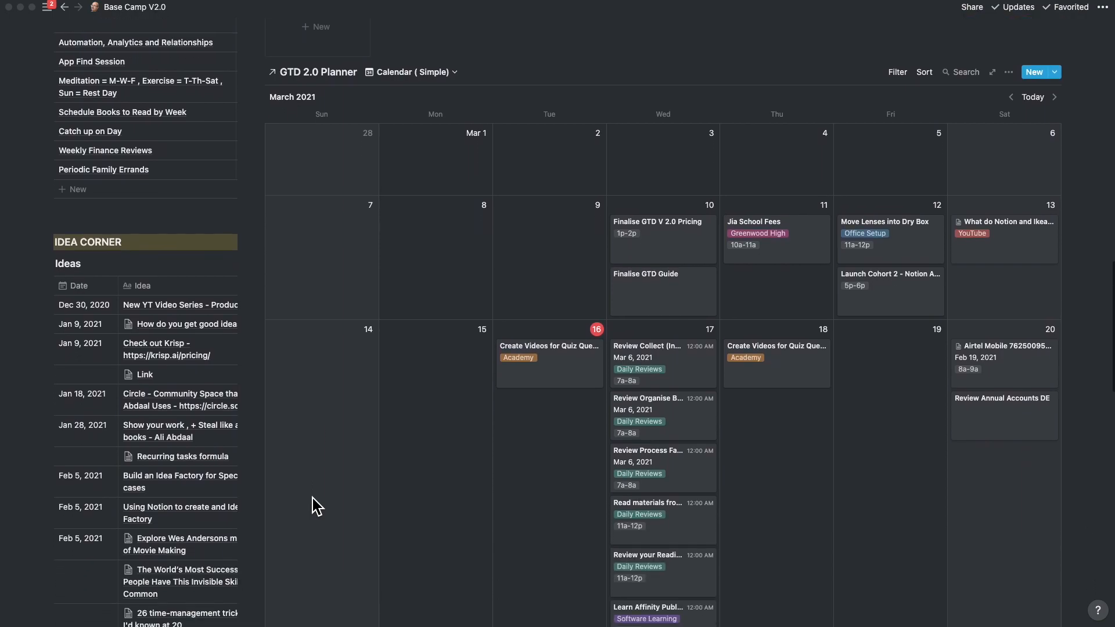
scroll(312, 497, "down", 1)
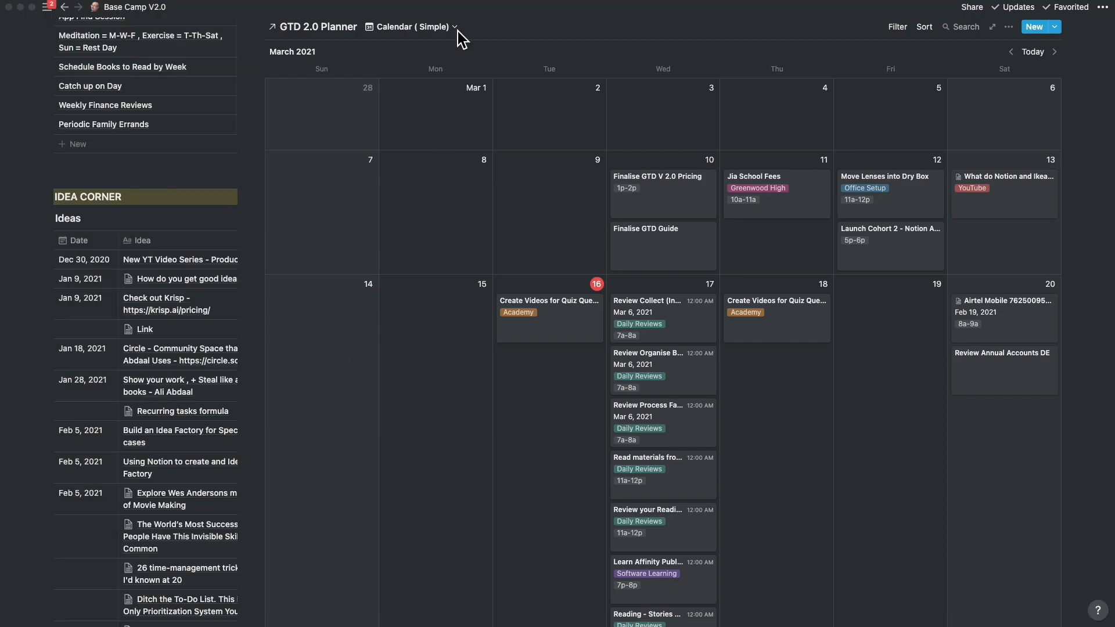
left_click(461, 34)
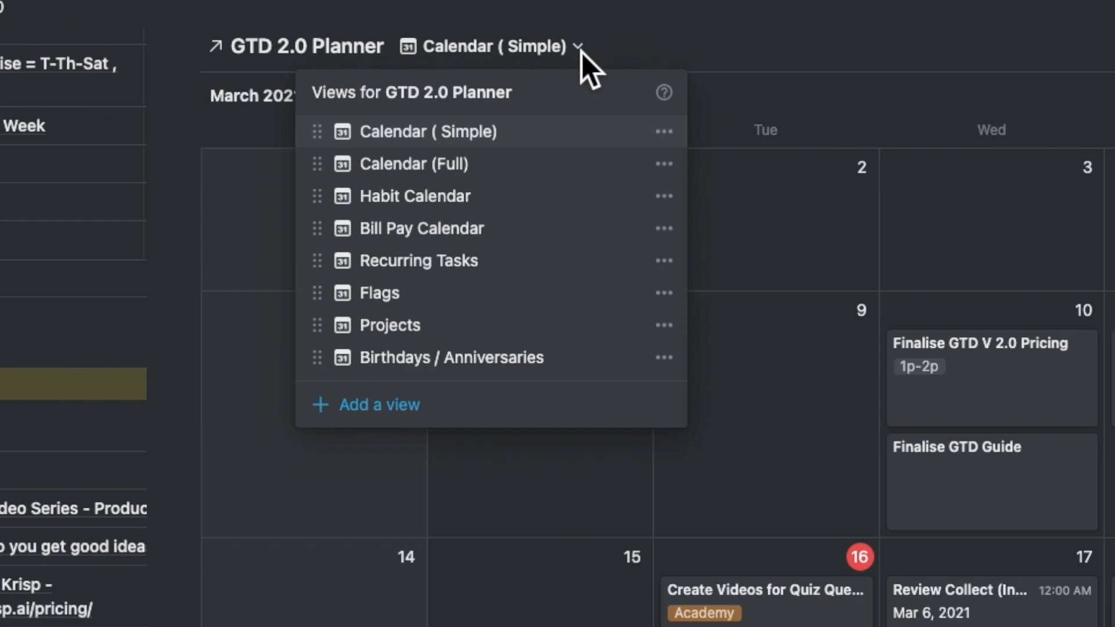
left_click(756, 196)
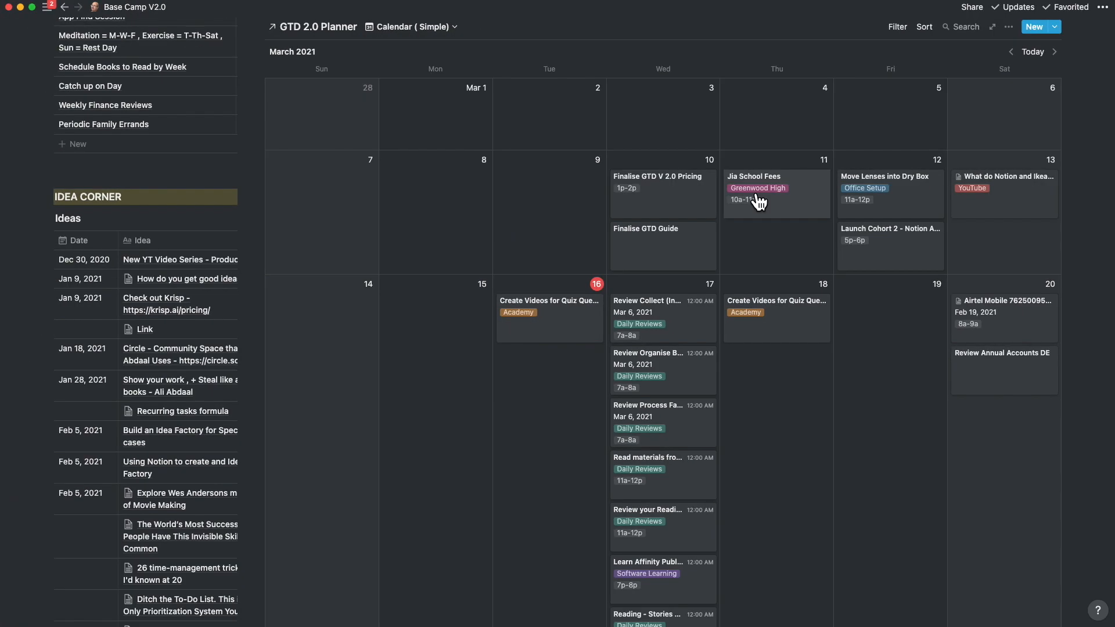
Set the Goal Status of the March 11 school fees task to Completed and close the task.
left_click(757, 197)
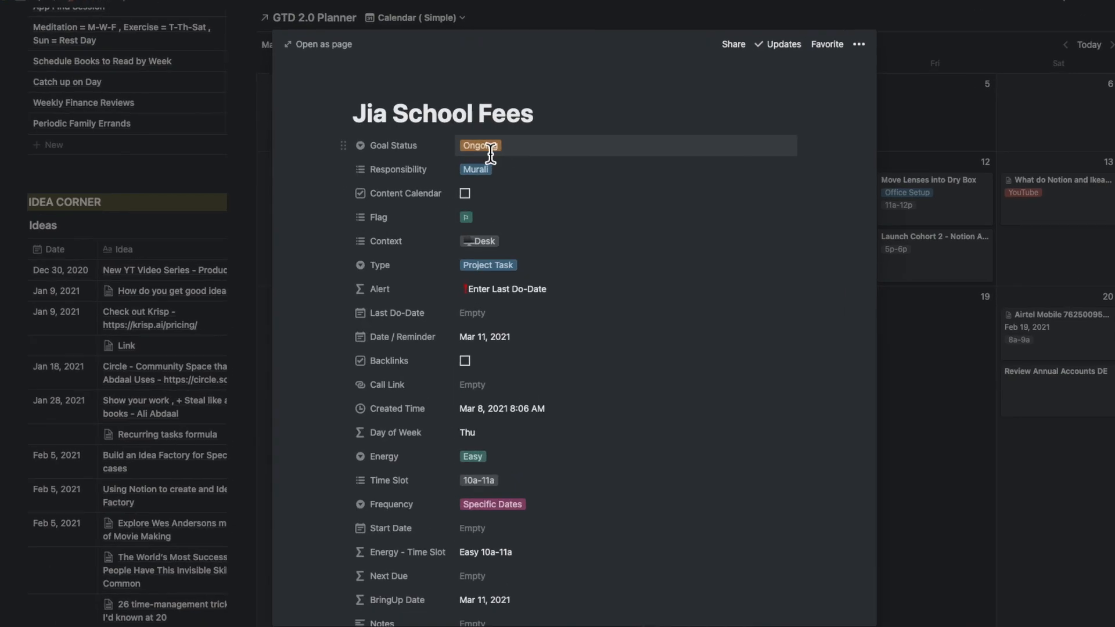
left_click(491, 152)
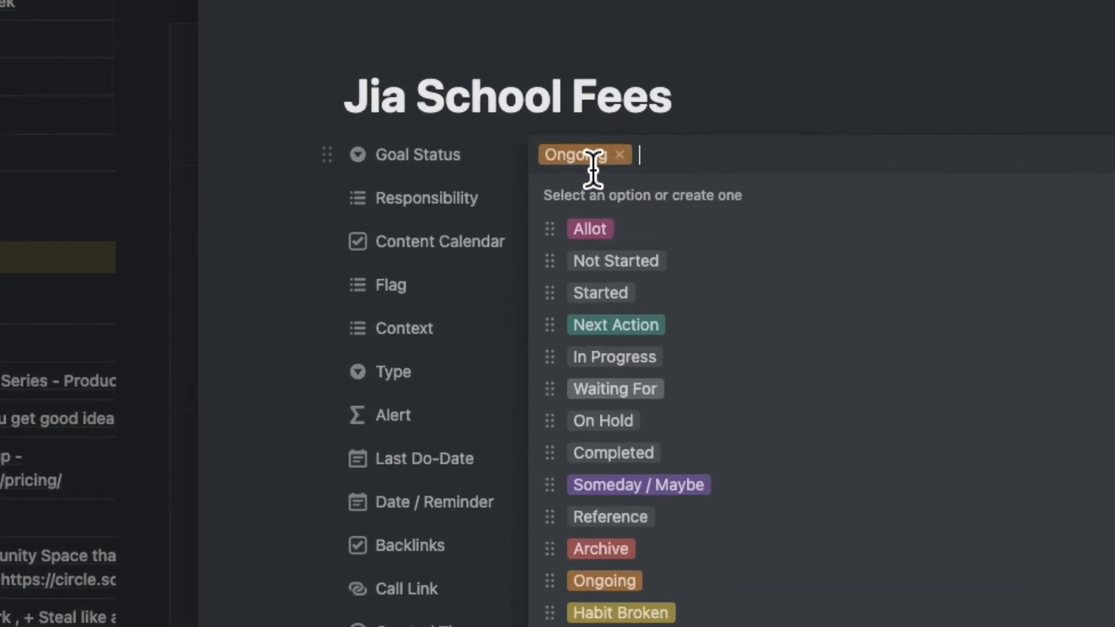
left_click(615, 464)
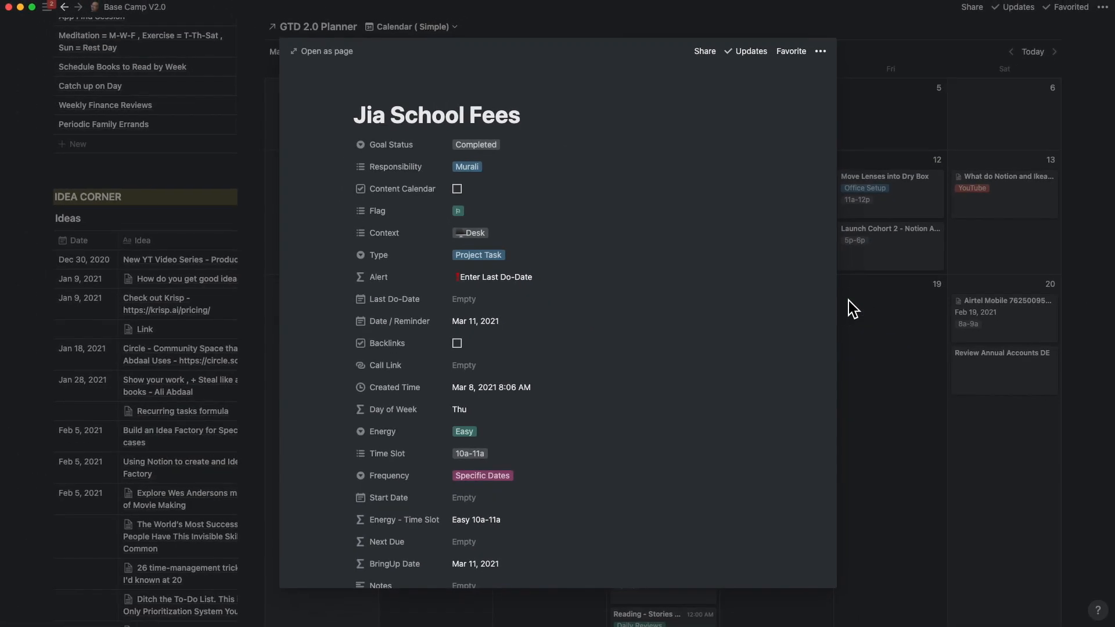
left_click(848, 299)
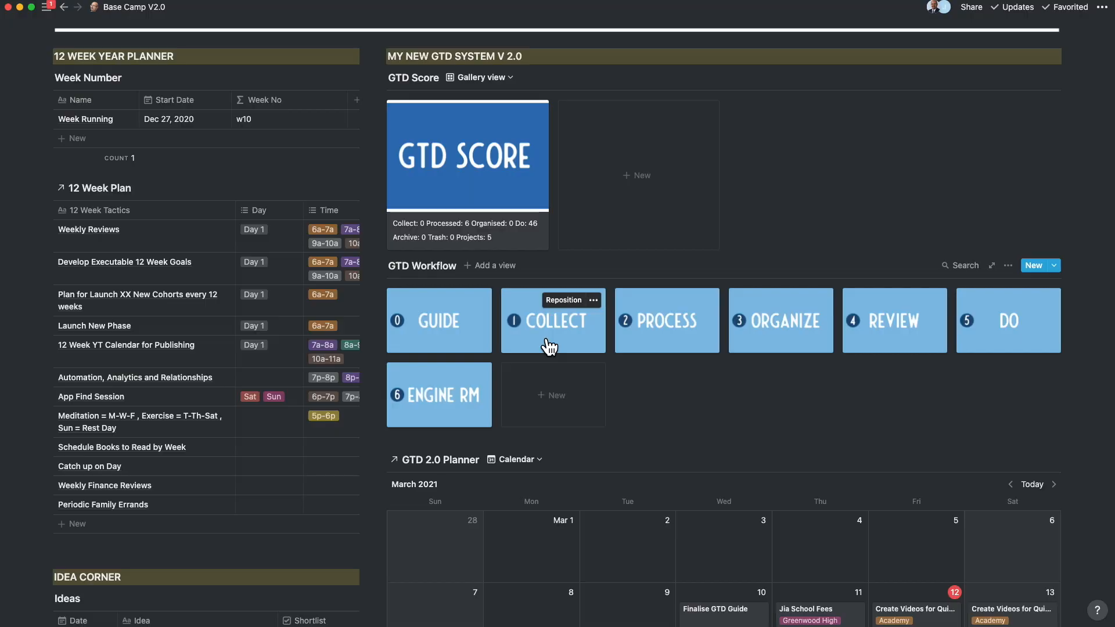
Open the Collect block from the GTD Workflow and show its 1.1 Idea Factory page in full.
left_click(550, 347)
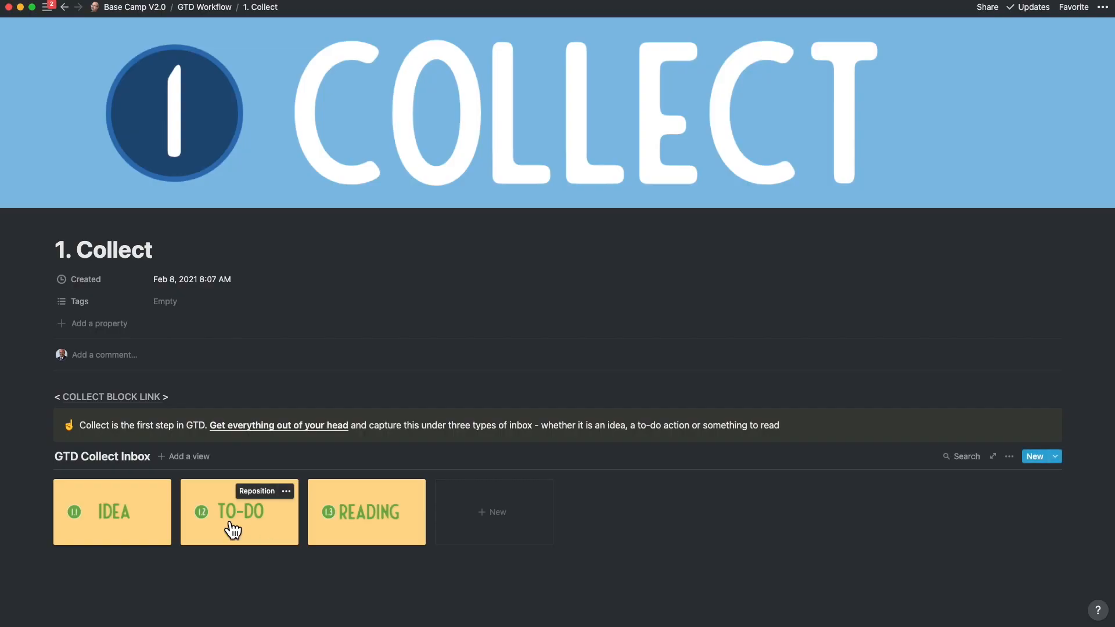
left_click(120, 523)
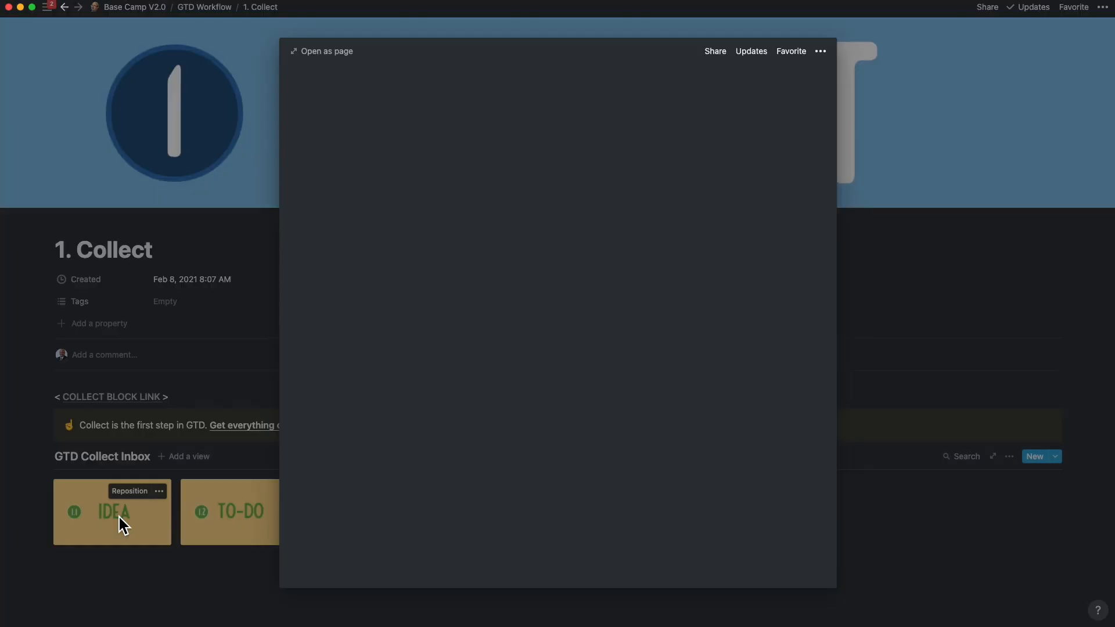
left_click(317, 50)
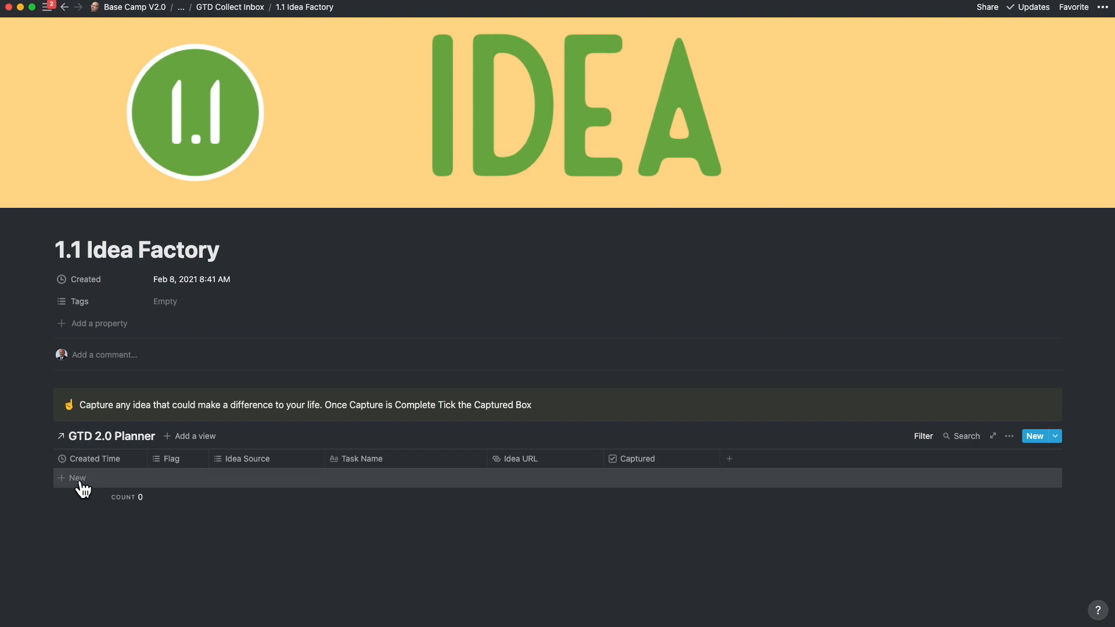
left_click(77, 481)
Open the 1.3 Reading page from the GTD Collect Inbox as a full page.
left_click(363, 154)
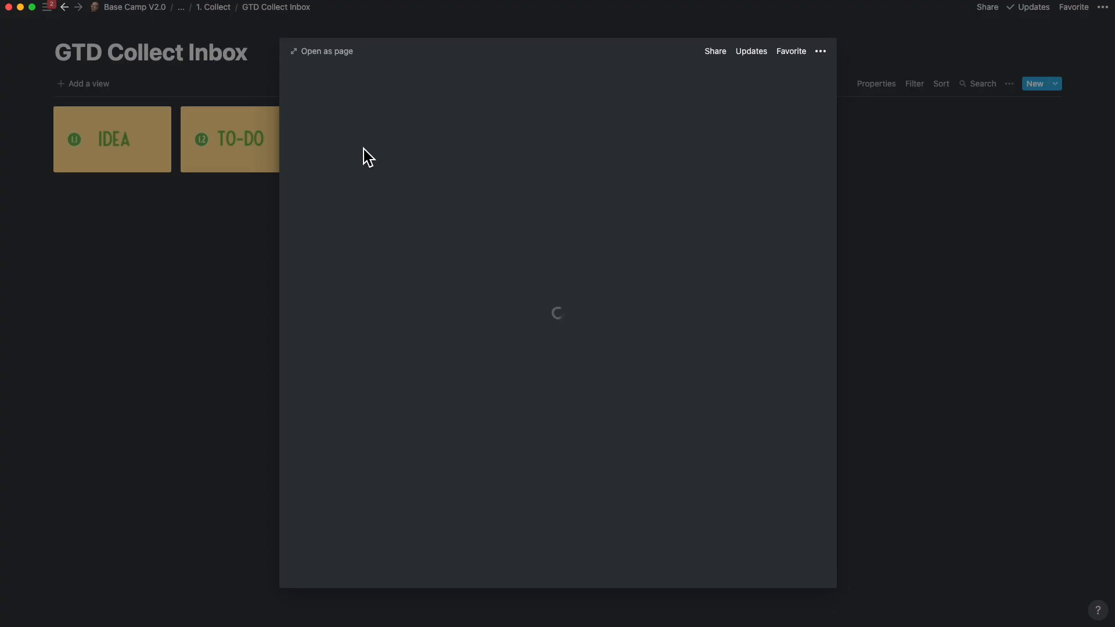
left_click(321, 58)
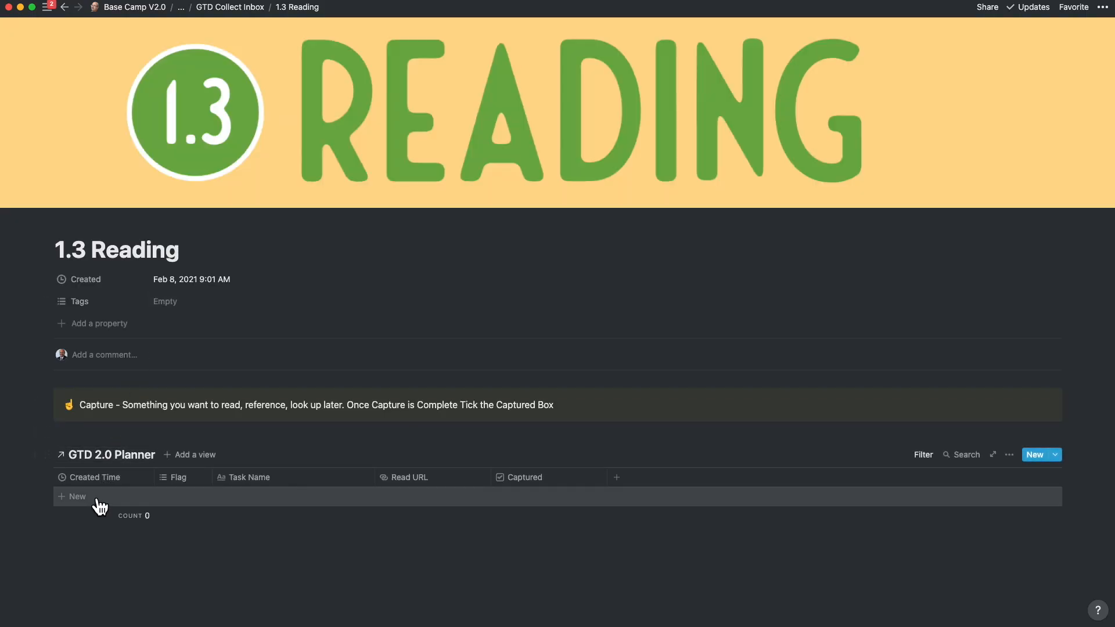
left_click(87, 502)
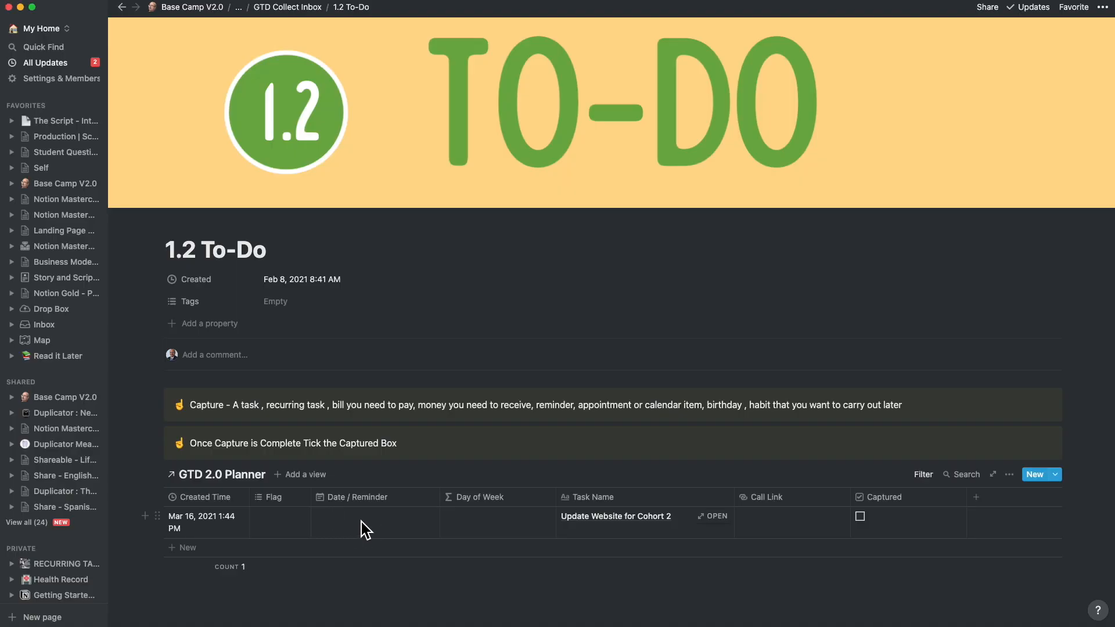
Give the "Update Website for Cohort 2" to-do the date Mar 16, 2021 and the green flag.
left_click(361, 521)
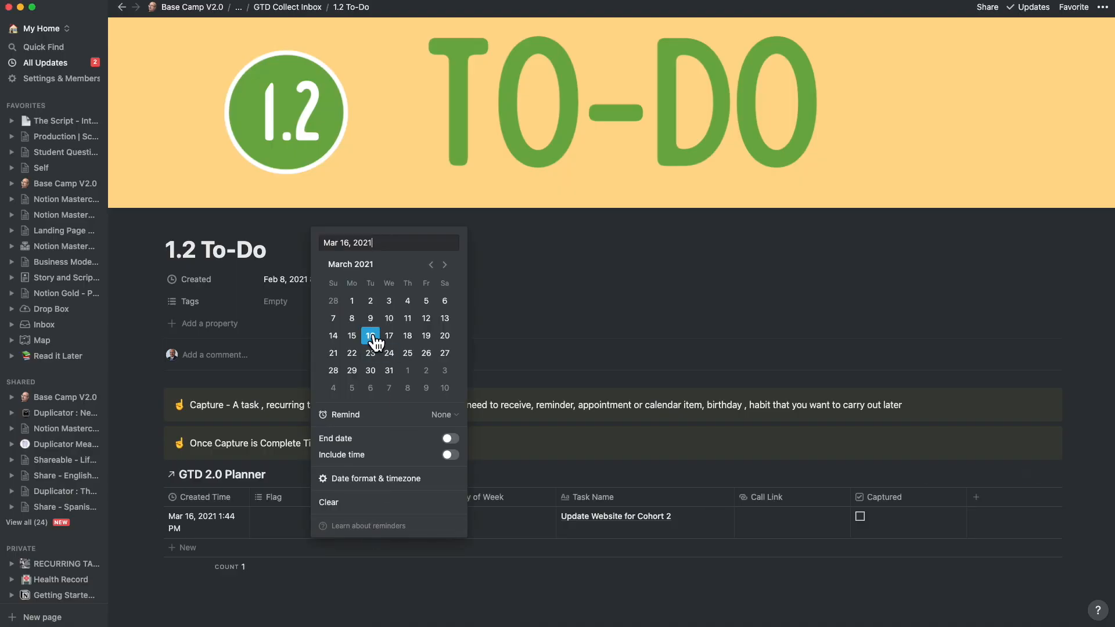
left_click(500, 474)
left_click(285, 526)
left_click(284, 453)
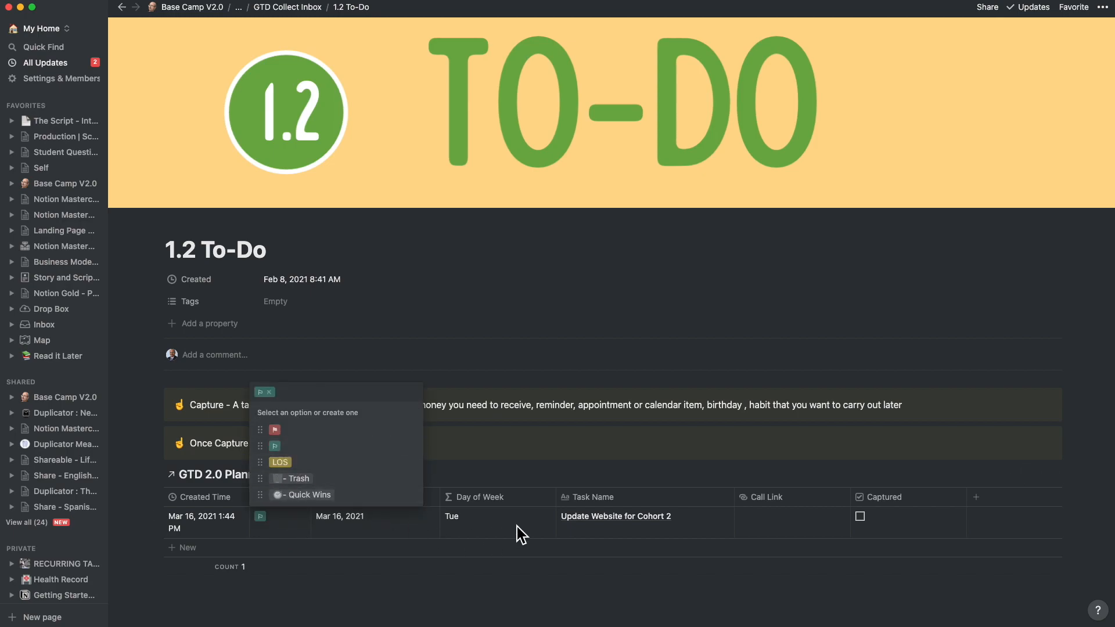
left_click(517, 527)
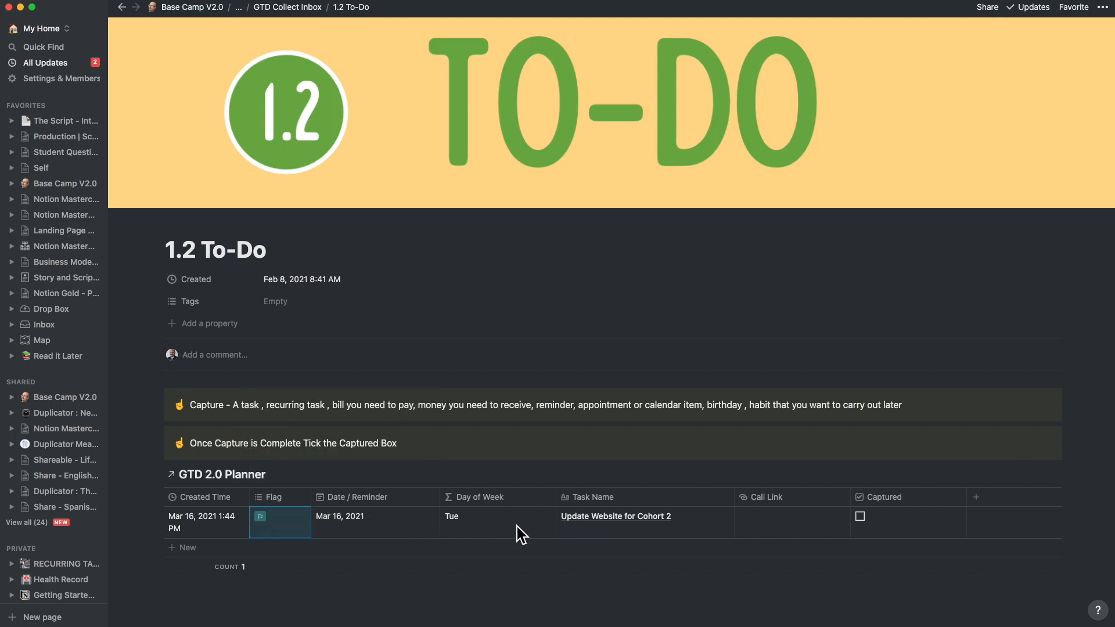
Mark the "Update Website for Cohort 2" to-do as captured.
left_click(860, 517)
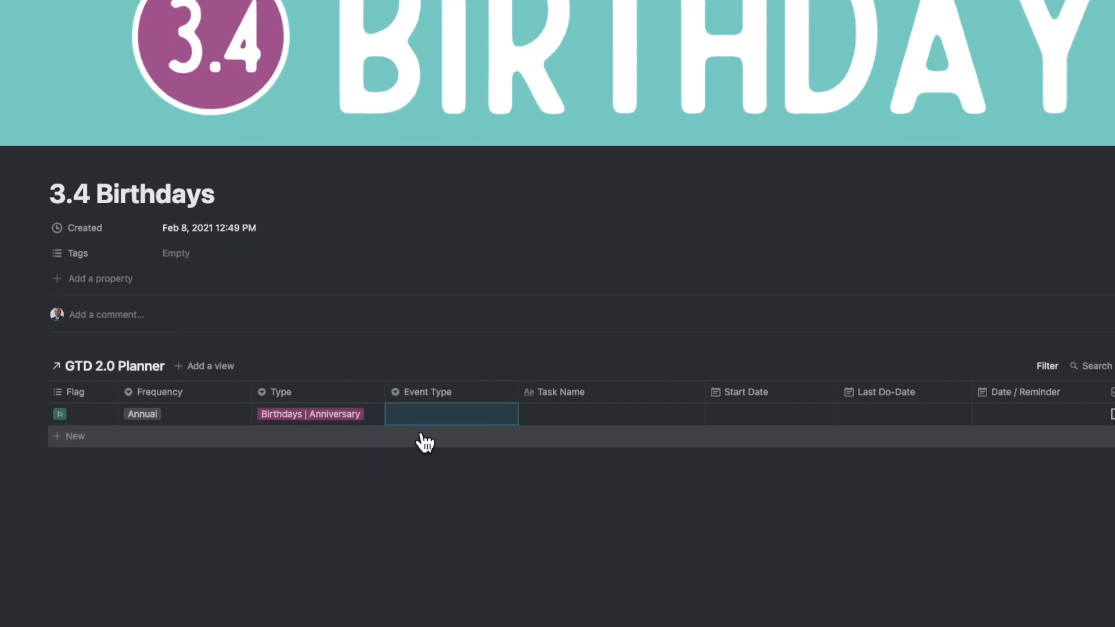
Set the new 3.4 Birthdays entry's event type to Birthday and enter the person's birthday as its task name.
left_click(421, 421)
left_click(511, 414)
left_click(670, 361)
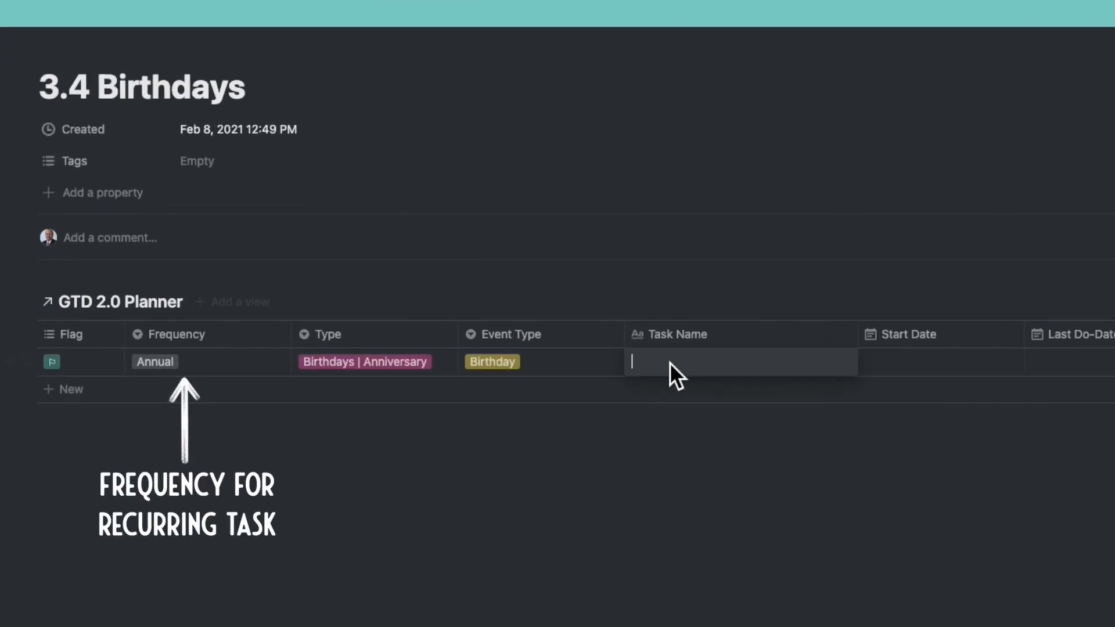
type("Jenny's Birthday")
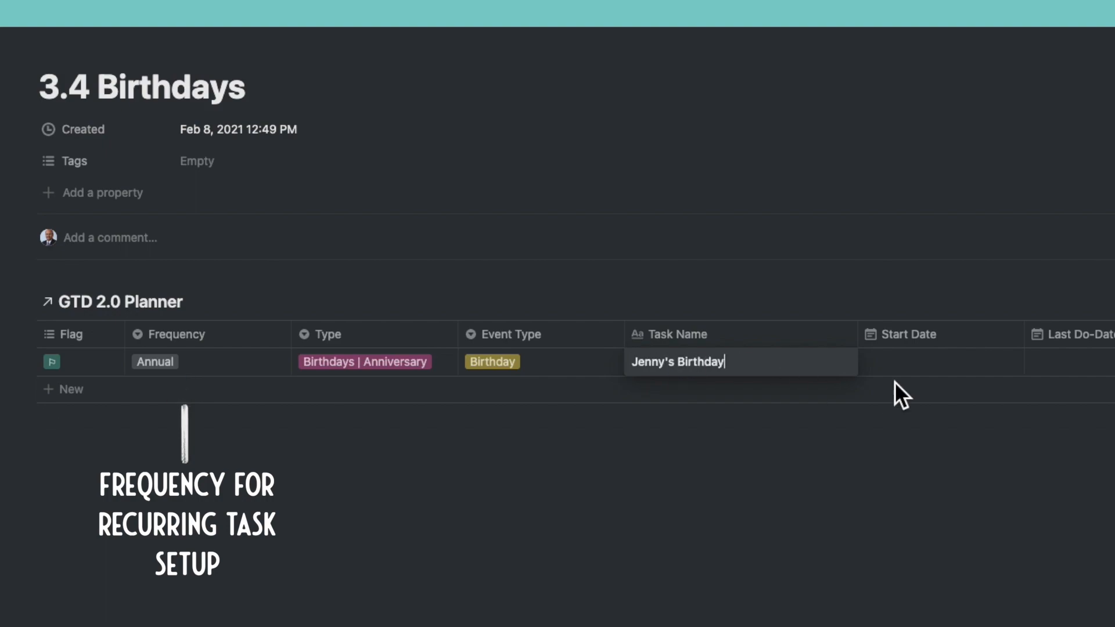
Set the birthday entry's start date to Jan 10, 2021 and its reminder date to Jan 09, 2021.
left_click(897, 366)
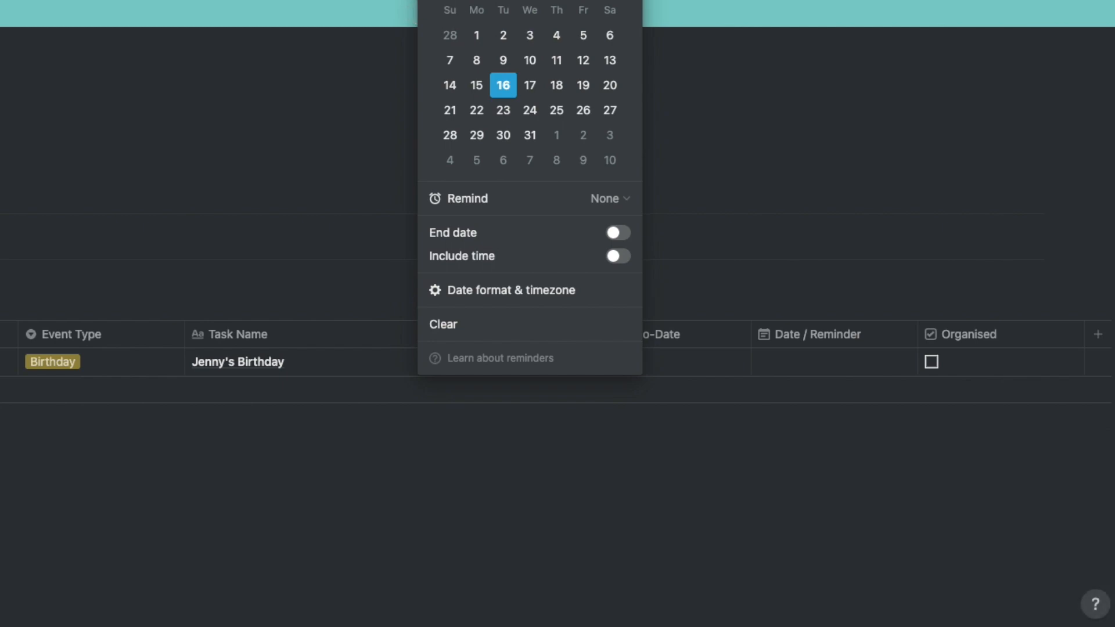
left_click(367, 176)
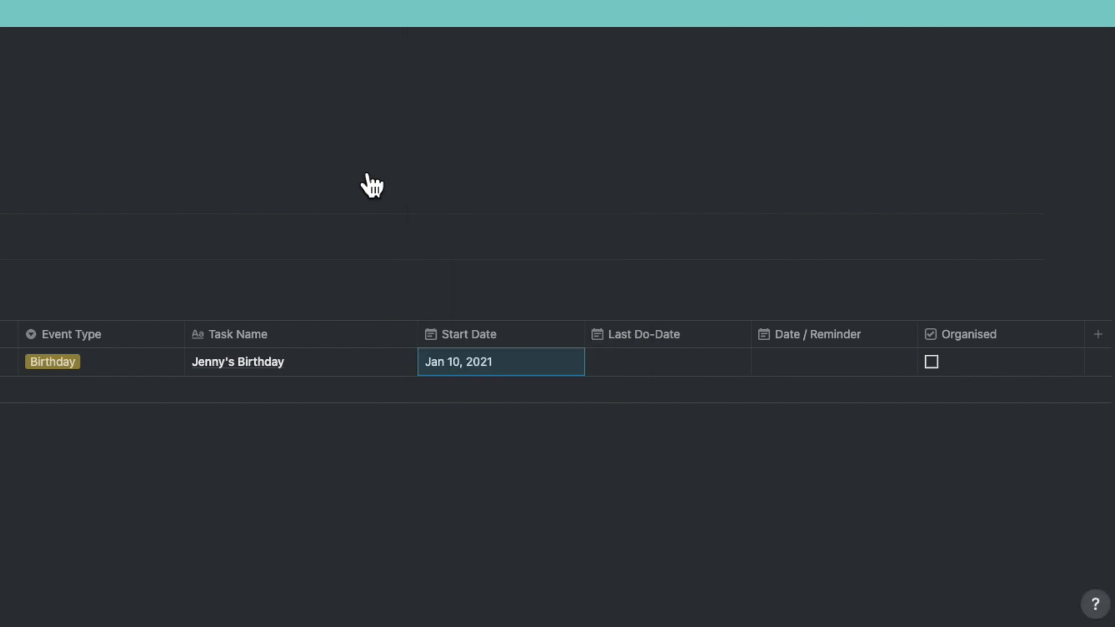
left_click(772, 363)
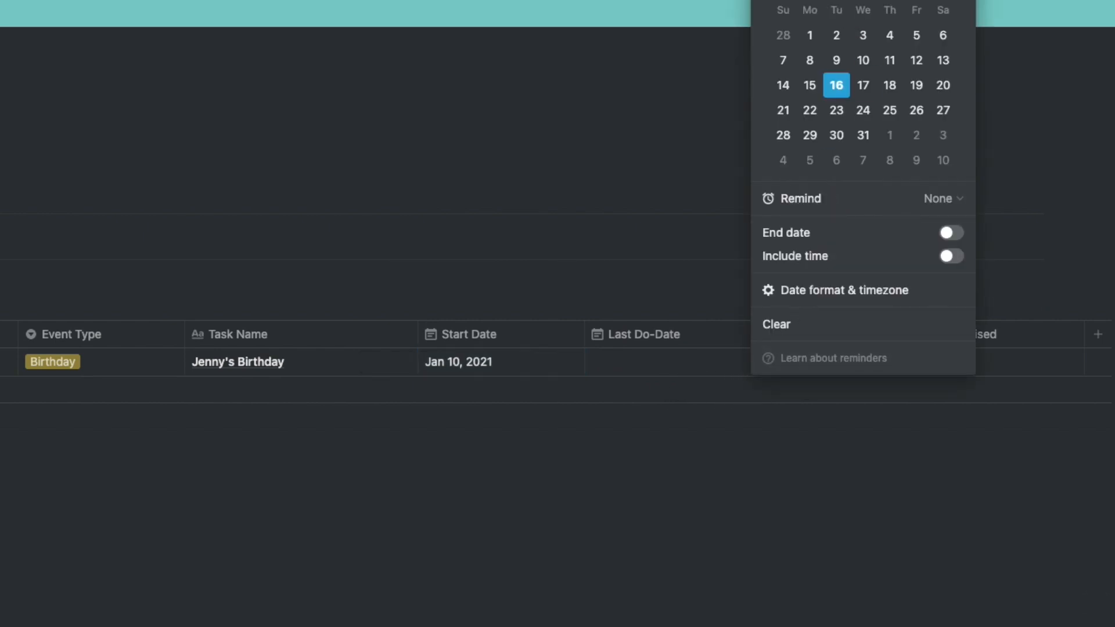
left_click(690, 130)
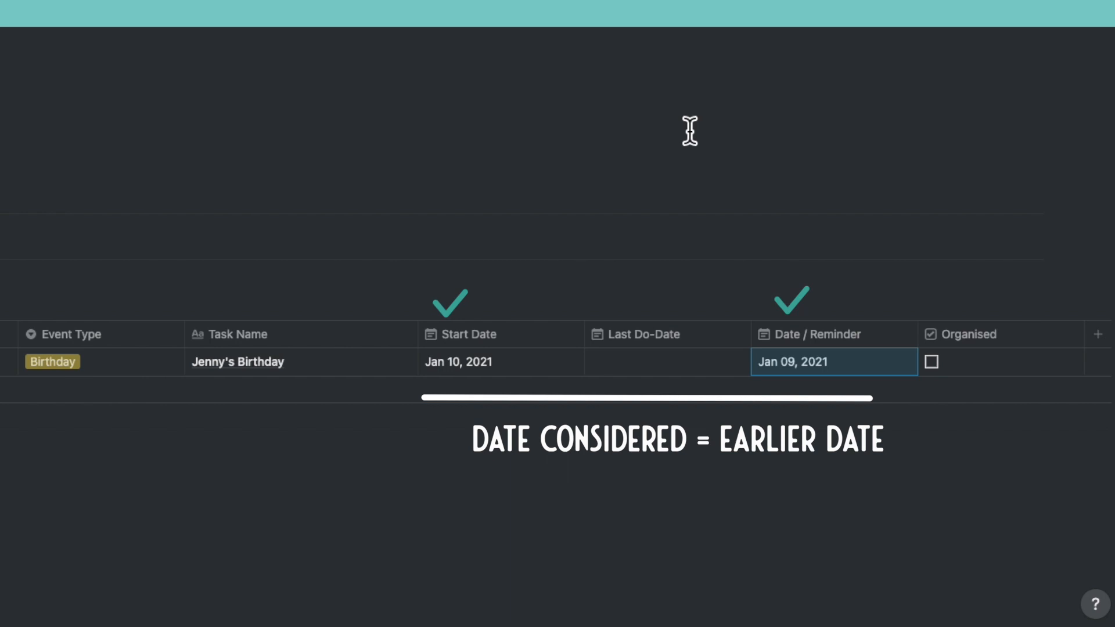
Set the birthday entry's last do-date to Jan 9, 2021 and mark it as organised.
left_click(637, 366)
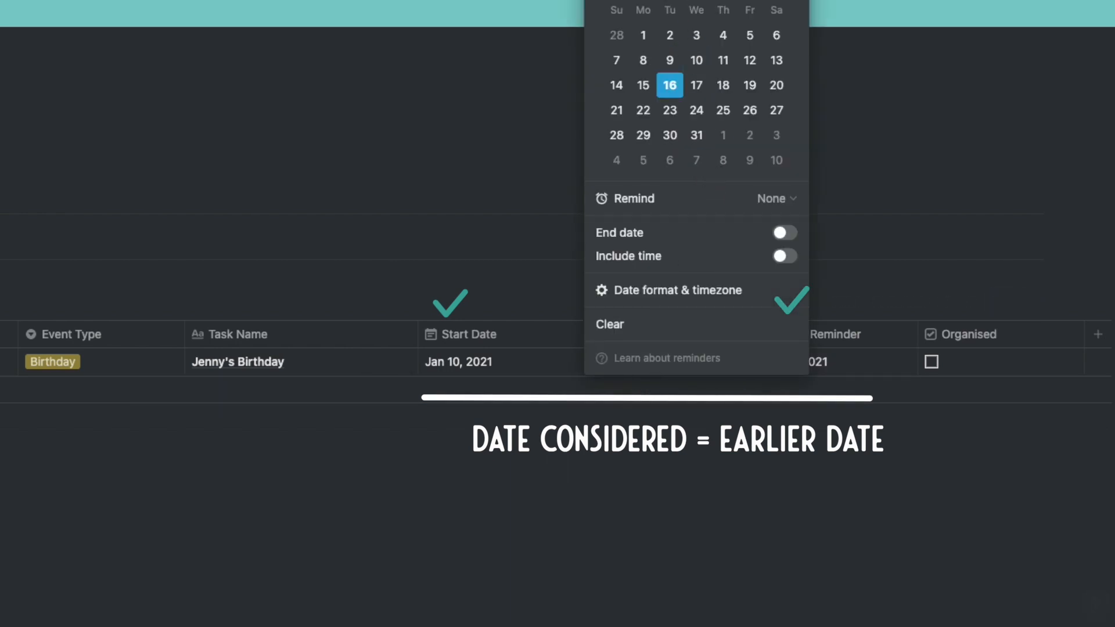
left_click(511, 204)
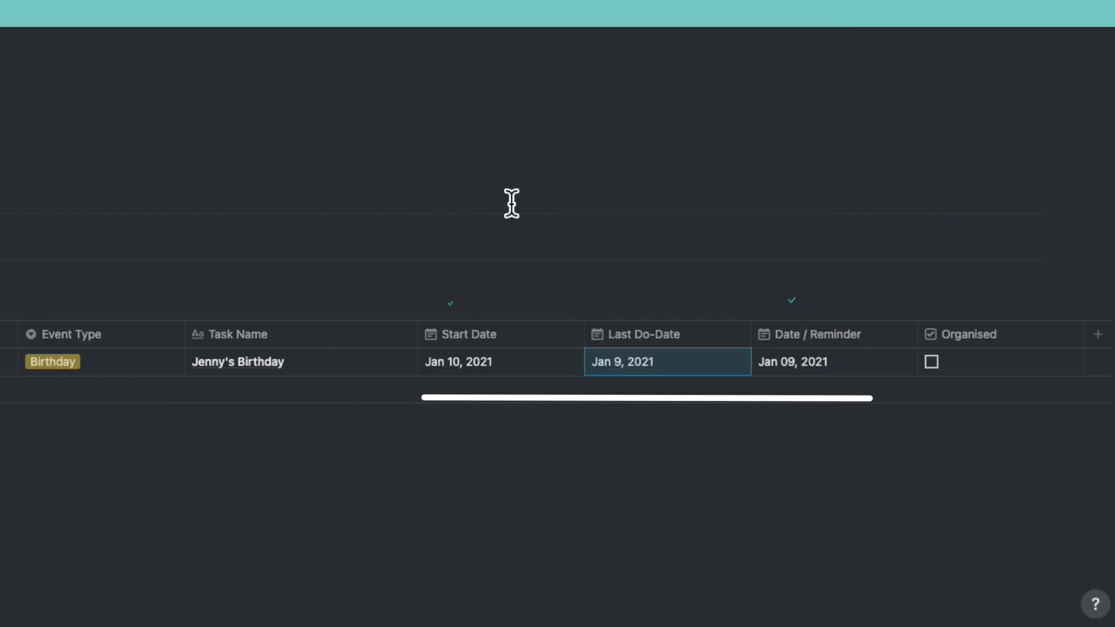
left_click(931, 362)
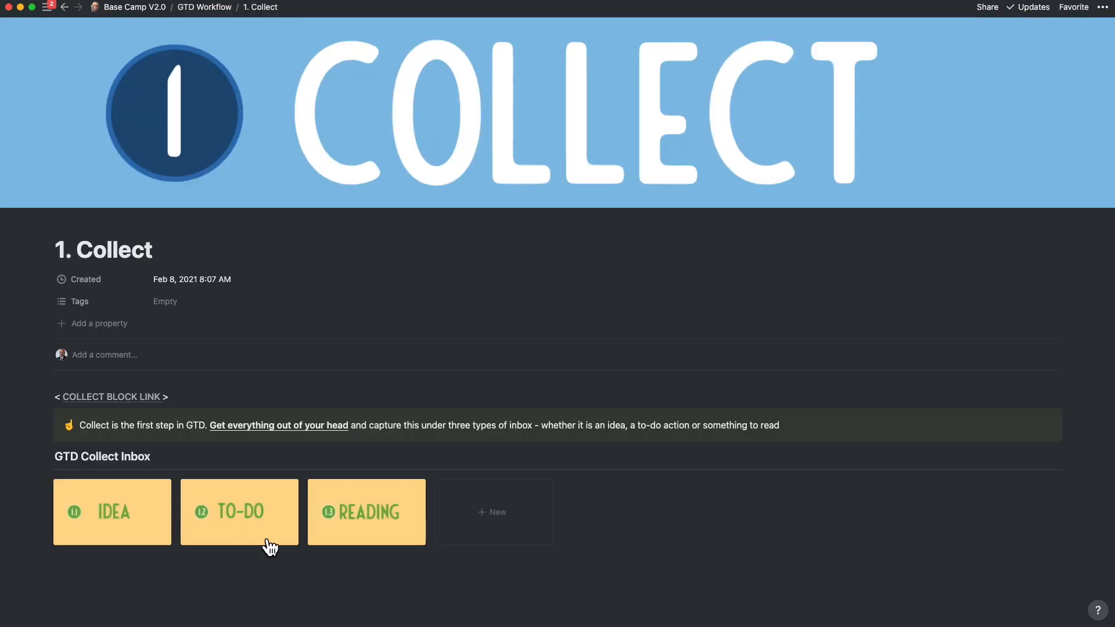
Show the 1.2 To-Do page in full and add the to-do "Quiz for Course" with the date Mar 16, 2021.
left_click(263, 540)
left_click(319, 44)
left_click(91, 525)
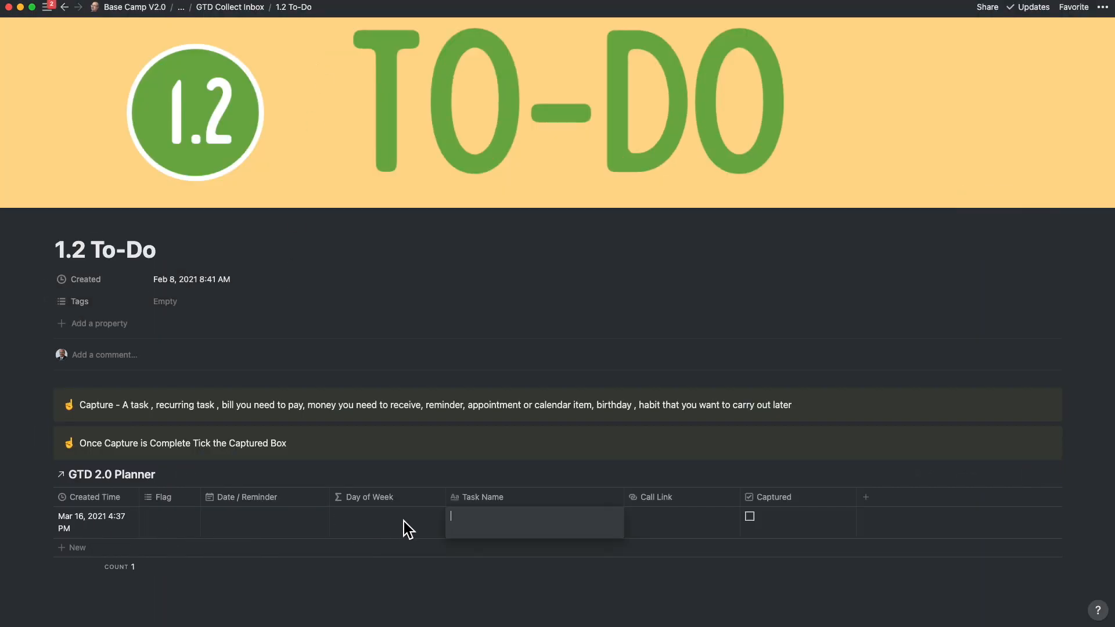
type("Quiz for Course")
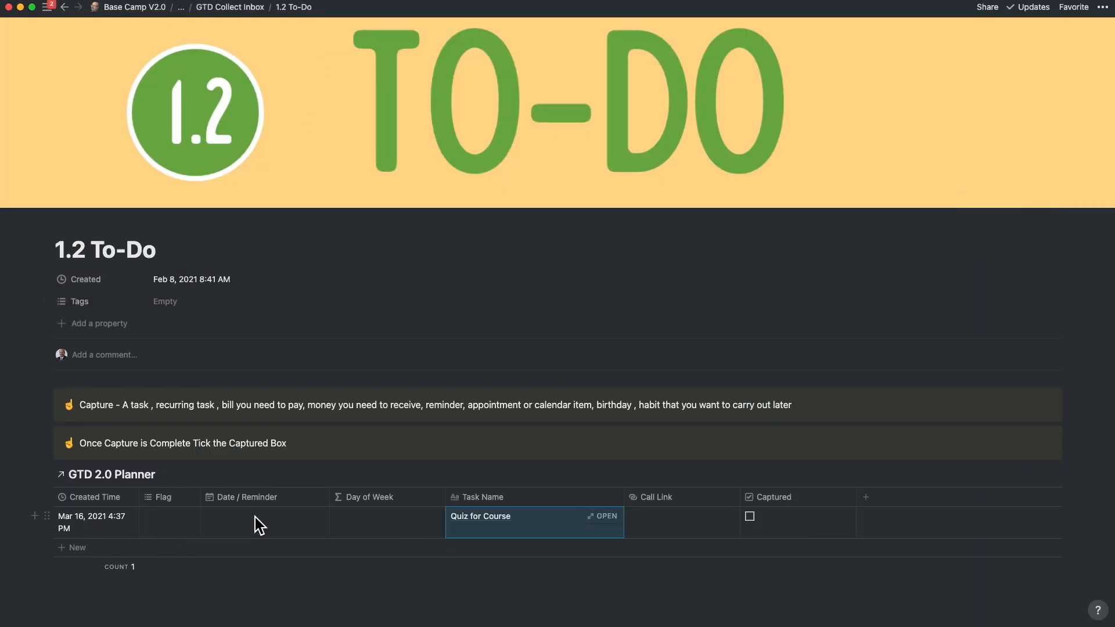
left_click(321, 523)
left_click(195, 541)
Add the to-do "Module 3 Quiz Questions" with the date Mar 16, 2021, and mark the quiz to-dos as captured.
left_click(127, 551)
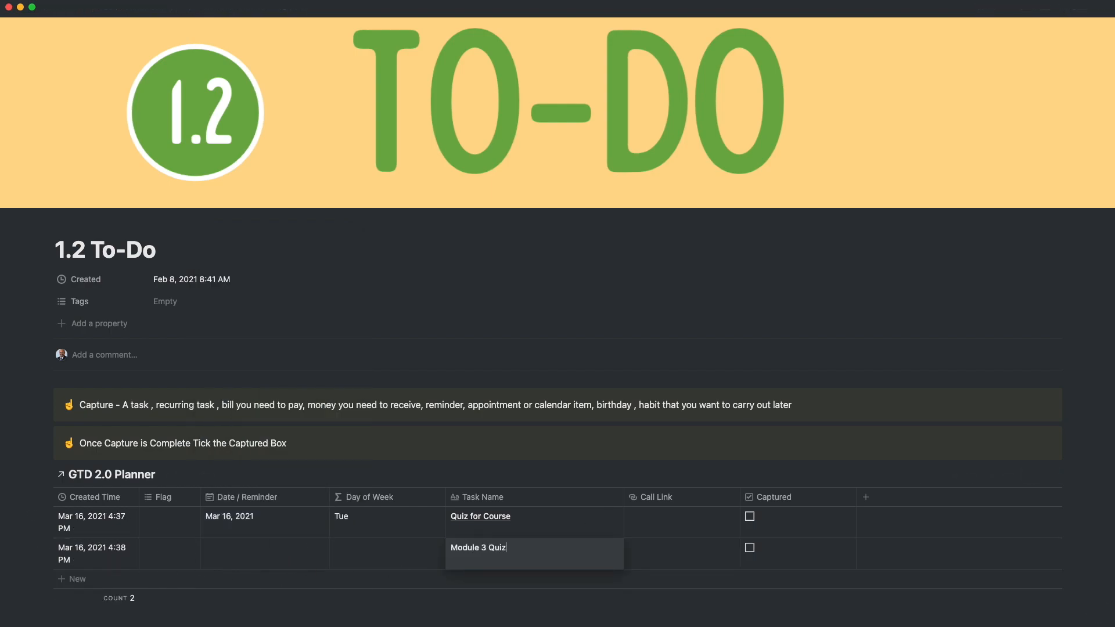
left_click(279, 563)
left_click(394, 475)
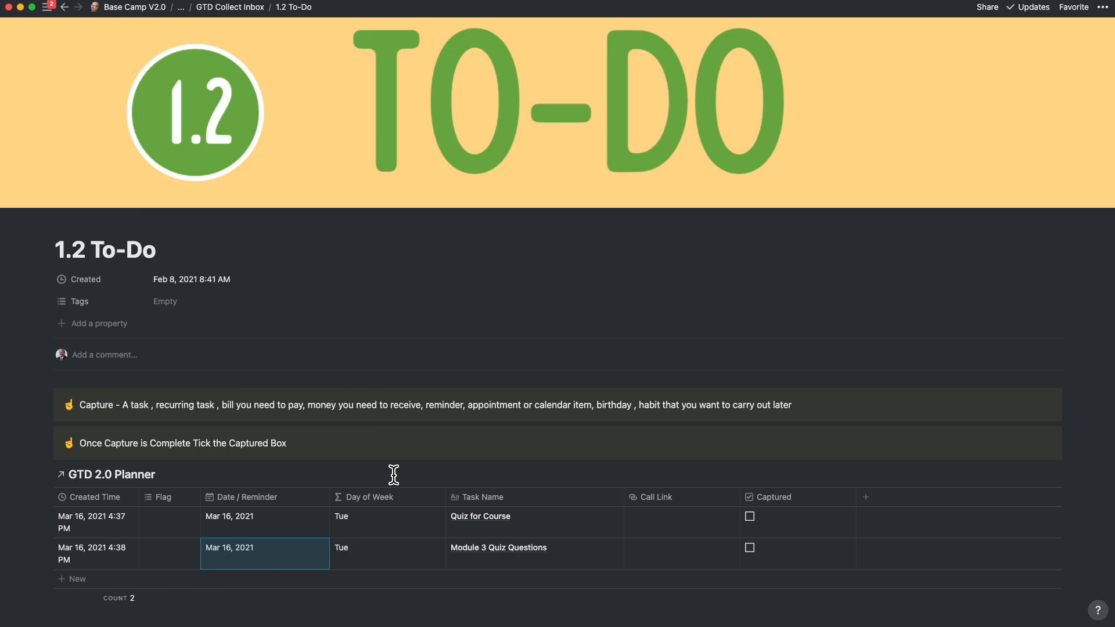
left_click(749, 516)
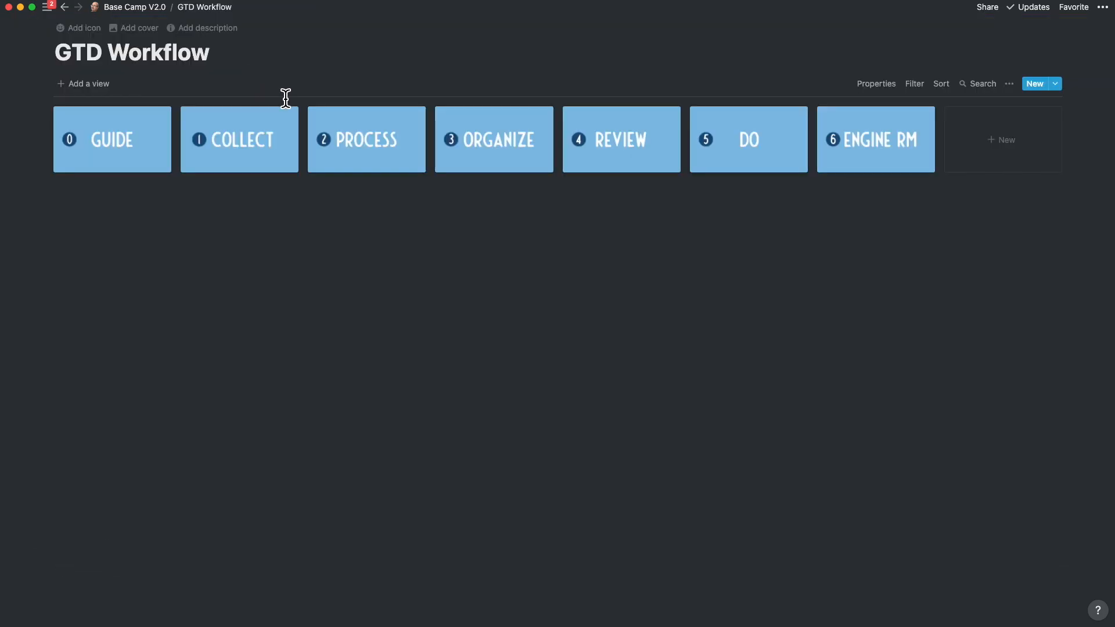
Open the Process block from the GTD Workflow and show its 2.1 To-Do page in full.
left_click(348, 139)
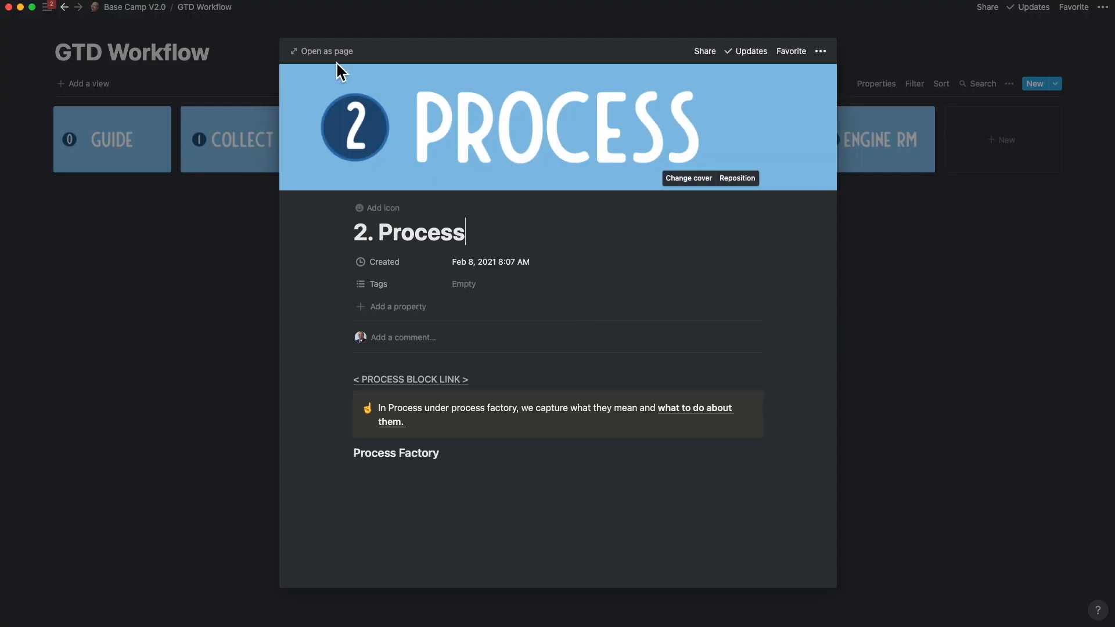
left_click(327, 48)
left_click(166, 520)
left_click(326, 50)
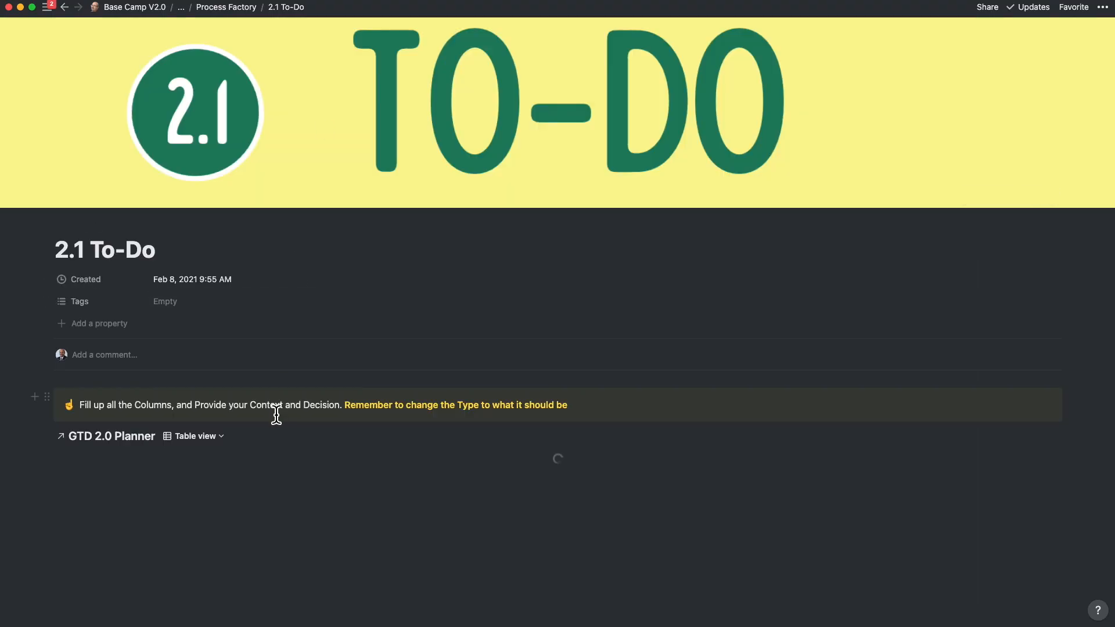
Give the "Module 3 Quiz Questions" and "Quiz for Course" tasks the green flag.
scroll(418, 506, "down", 1)
left_click(186, 438)
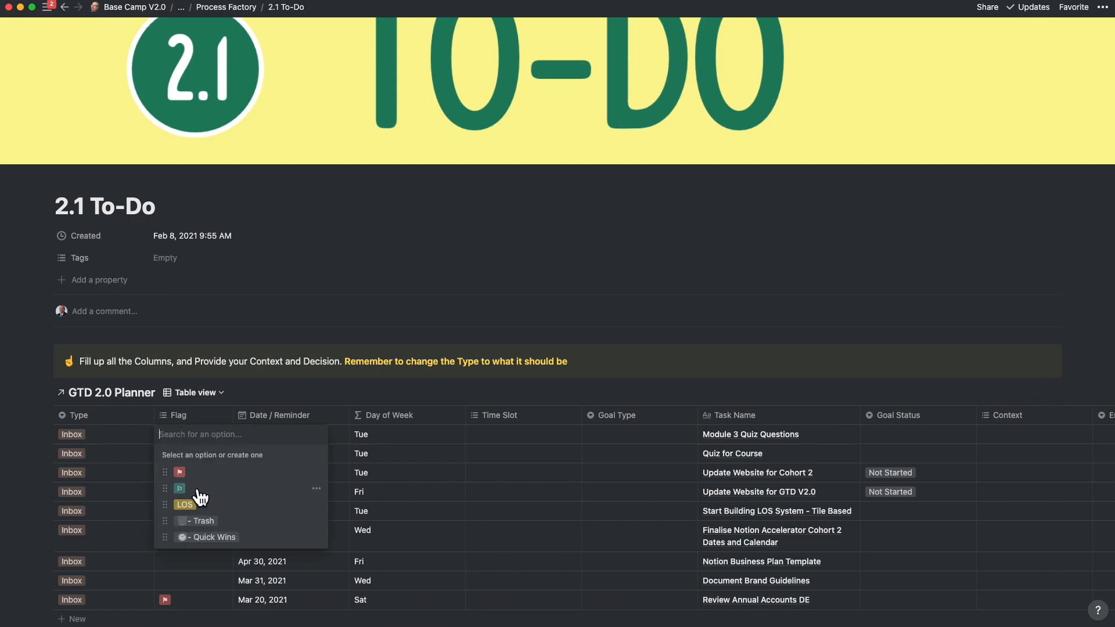
left_click(207, 437)
left_click(192, 454)
left_click(194, 453)
Set the Goal Type of both quiz tasks to Business.
left_click(596, 435)
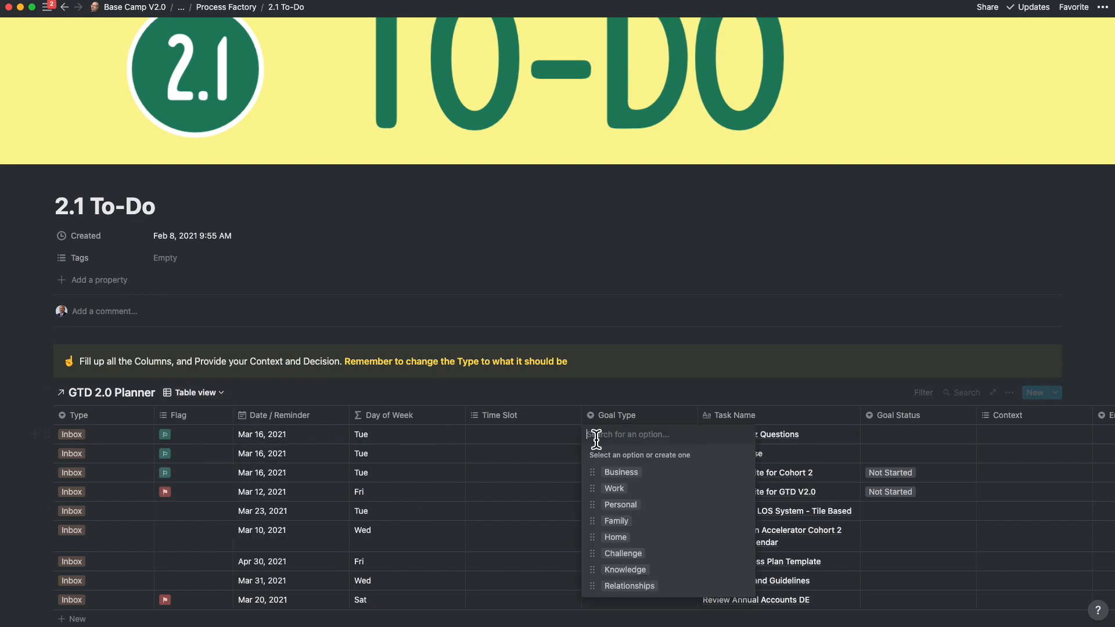
left_click(621, 472)
left_click(641, 454)
left_click(616, 491)
Set the Goal Status of both quiz tasks to Not Started.
scroll(650, 447, "right", 3)
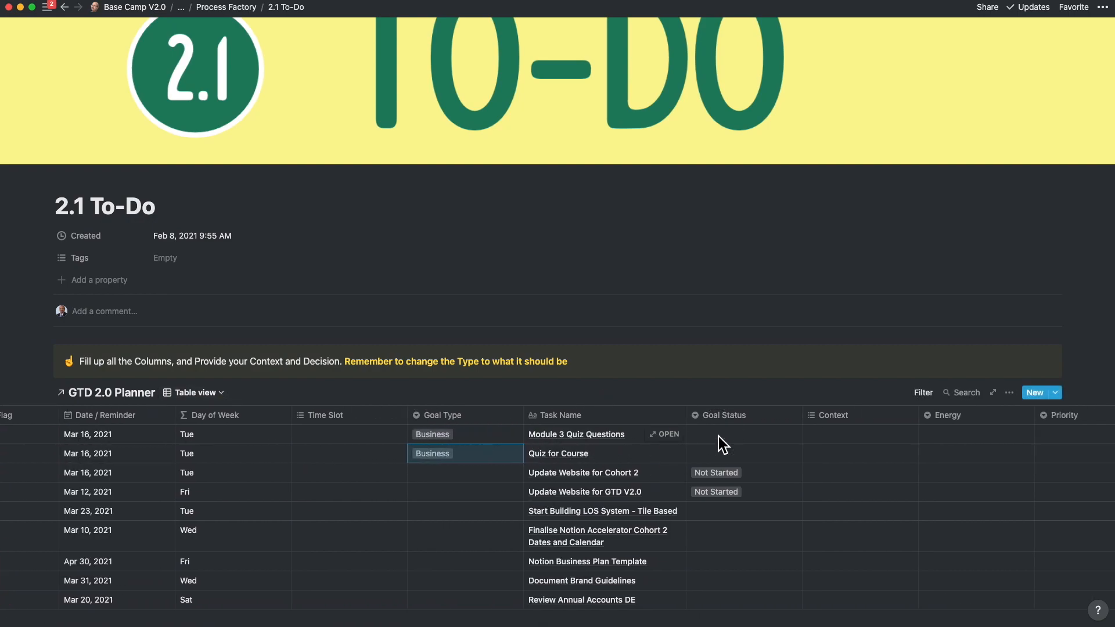
left_click(728, 435)
left_click(730, 224)
left_click(709, 451)
left_click(730, 237)
Set the Context of both quiz tasks to Desk.
scroll(749, 441, "right", 3)
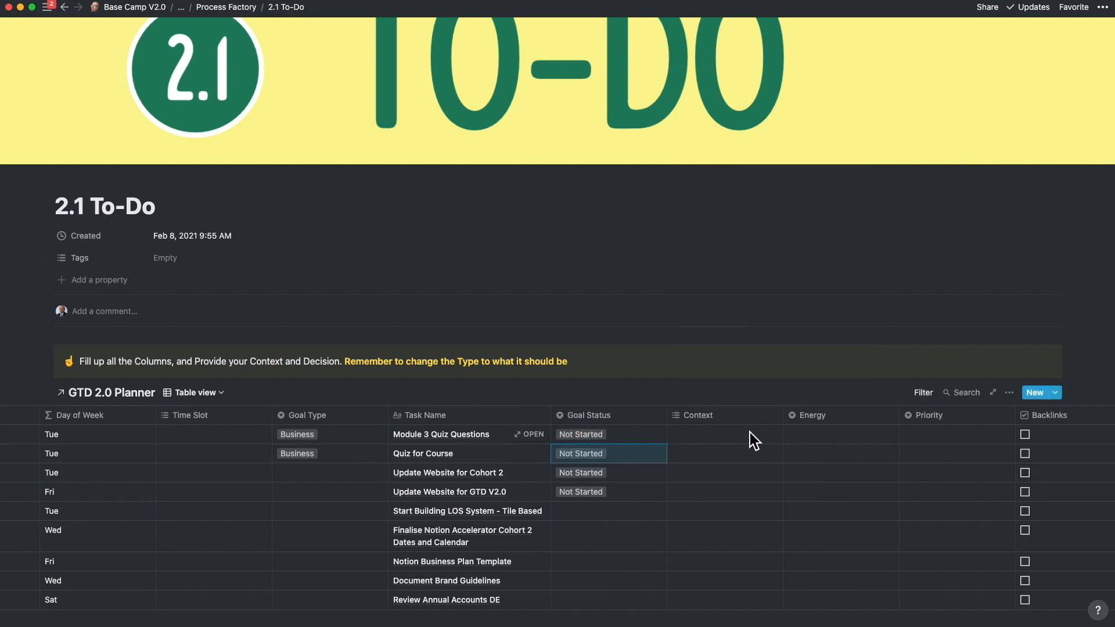
left_click(750, 433)
left_click(706, 207)
left_click(685, 455)
left_click(685, 455)
left_click(705, 223)
left_click(679, 462)
Set the Energy of both quiz tasks to Average.
scroll(741, 456, "right", 3)
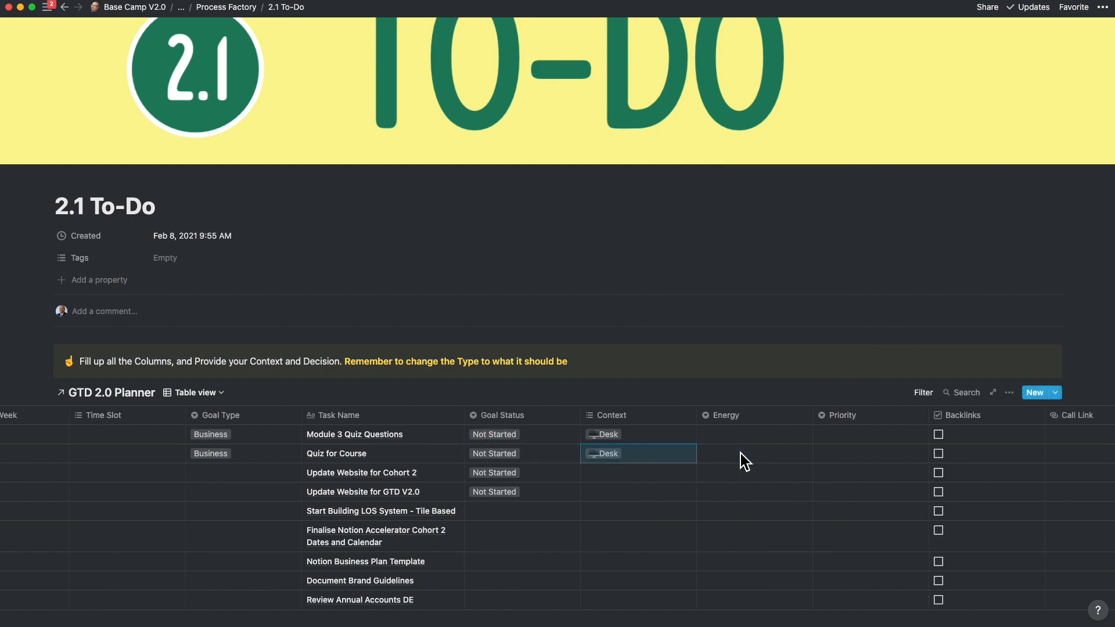
left_click(697, 437)
left_click(695, 515)
left_click(660, 459)
left_click(668, 524)
Set the Priority of both quiz tasks to Important - Not Urgent.
left_click(774, 435)
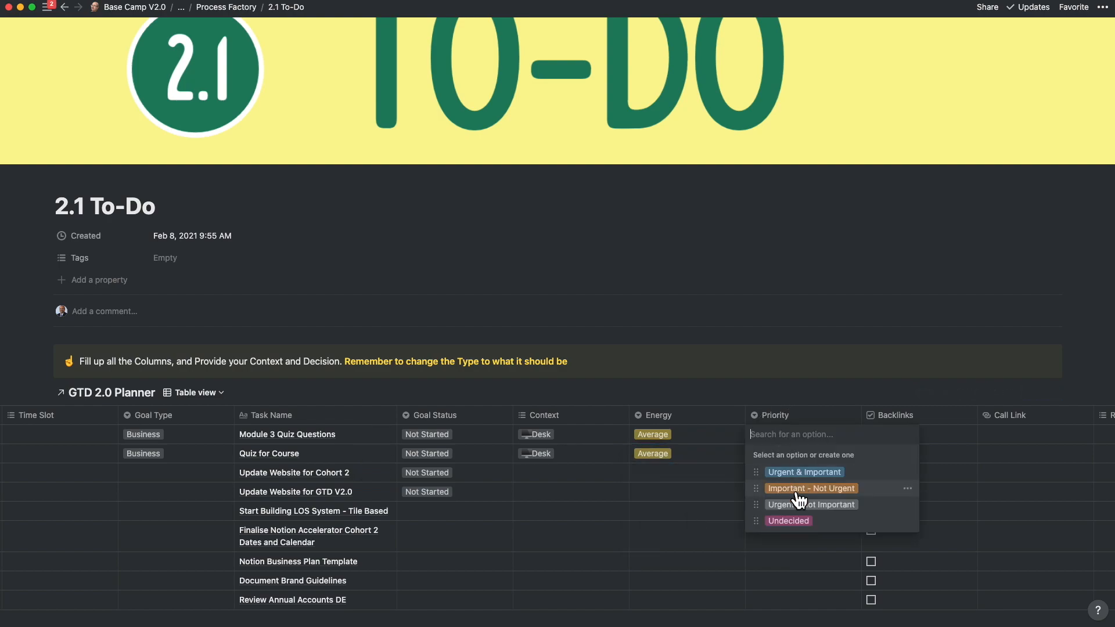
left_click(769, 488)
left_click(781, 453)
left_click(781, 506)
Assign responsibility for both quiz tasks to the second listed person and mark them as processed.
scroll(702, 456, "right", 5)
left_click(841, 437)
left_click(836, 488)
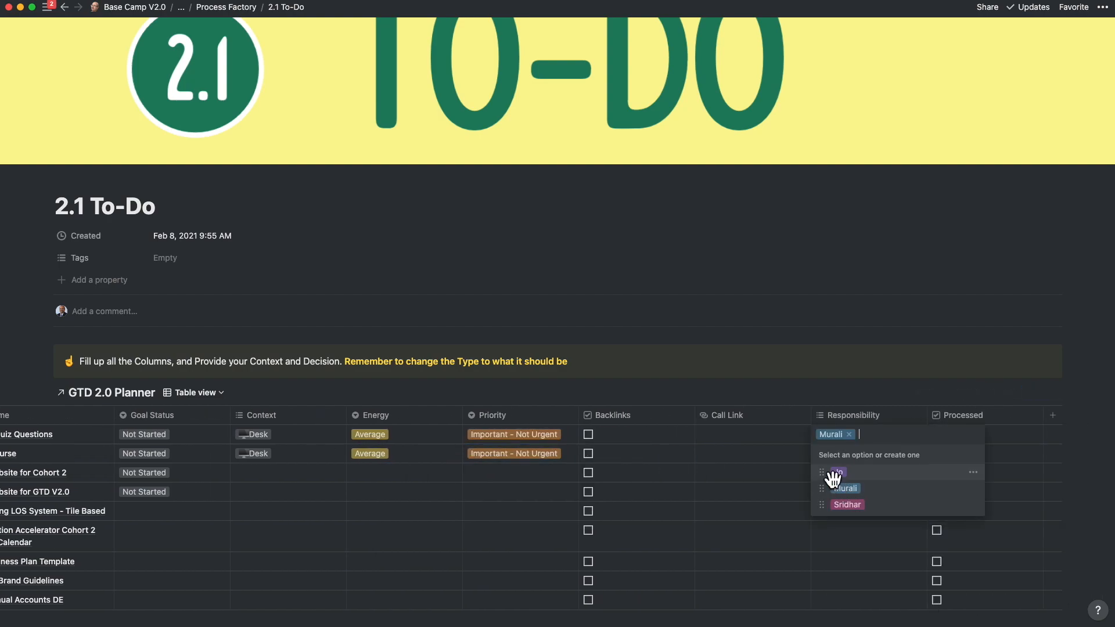
key("Escape")
left_click(840, 455)
key("Escape")
left_click(936, 453)
left_click(936, 434)
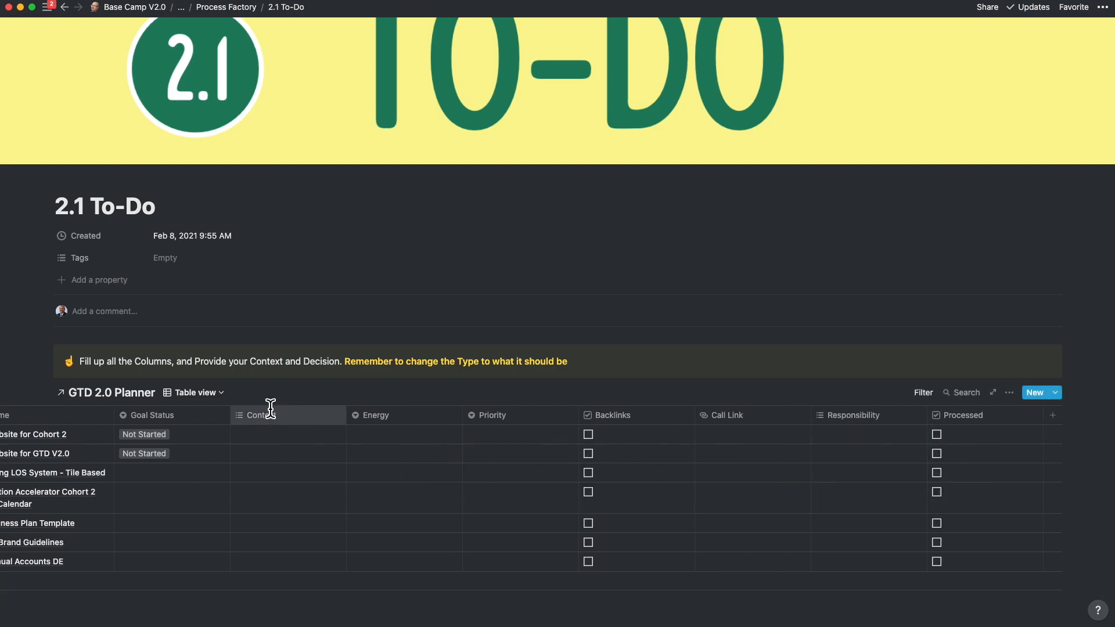
In the planner view holding the two processed quiz tasks, set "Module 3 Quiz Questions" to type Project Task and "Quiz for Course" to Project.
left_click(195, 393)
left_click(191, 465)
left_click(96, 437)
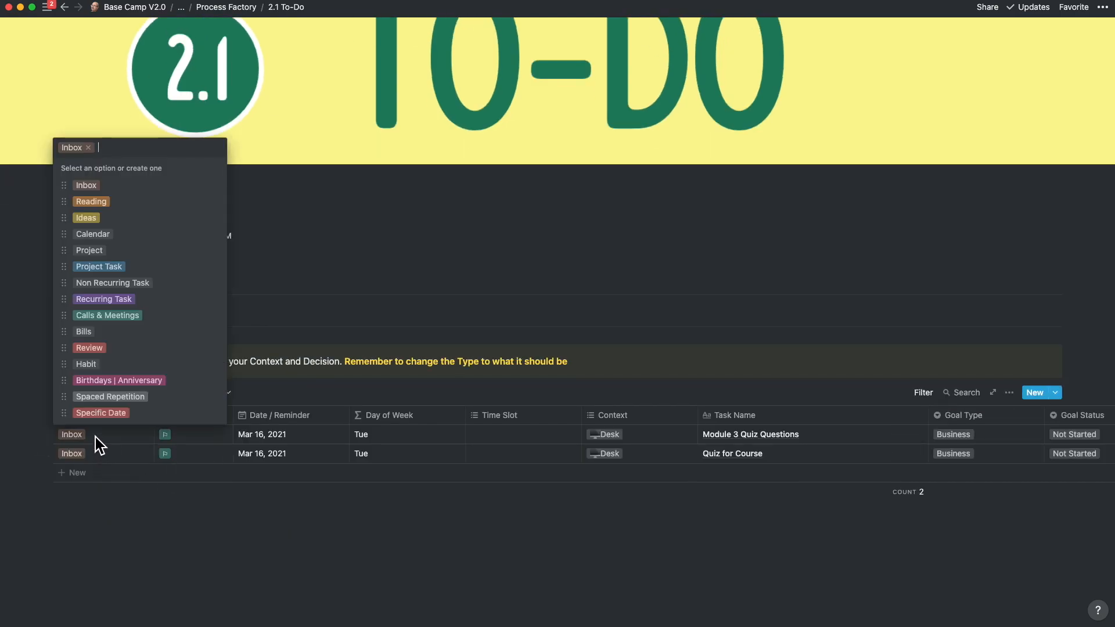
left_click(95, 272)
left_click(81, 445)
left_click(105, 261)
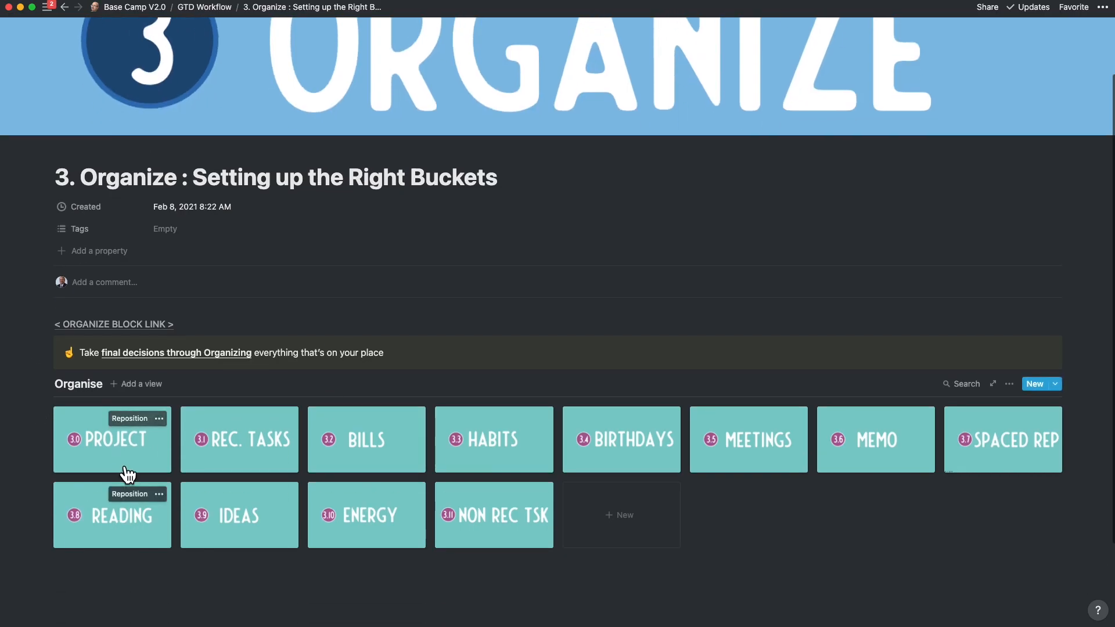
Open the 3.0 Project page from the Organise gallery as a full page.
left_click(124, 468)
left_click(335, 55)
scroll(232, 485, "down", 3)
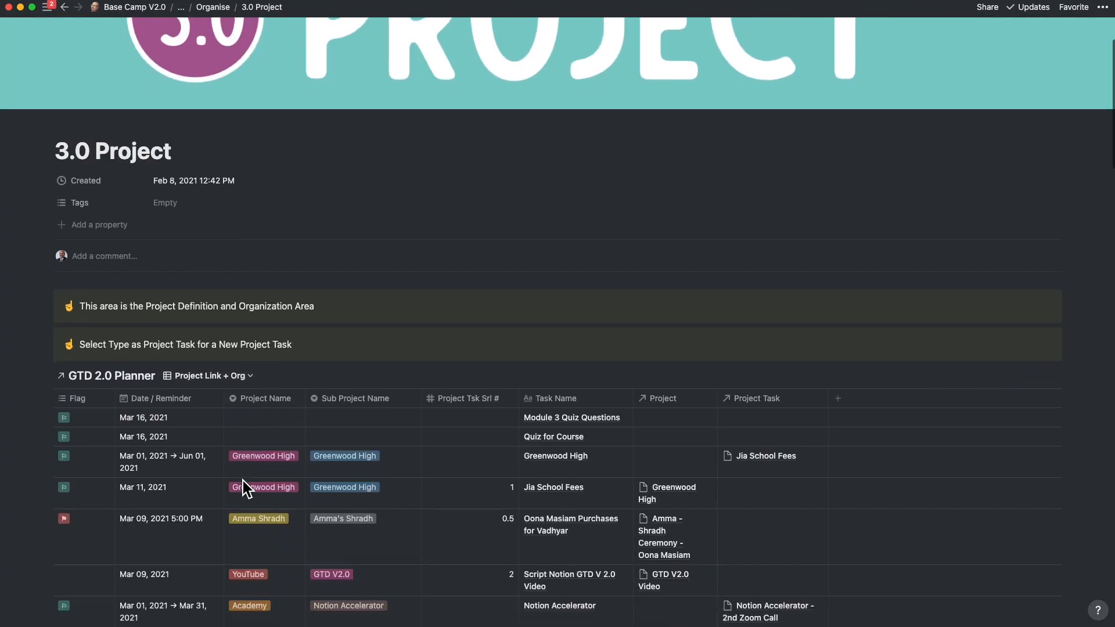
Give "Module 3 Quiz Questions" the new project name Academy Quiz and the sub-project Notion Accelerator.
left_click(249, 340)
type("Academy Quiz")
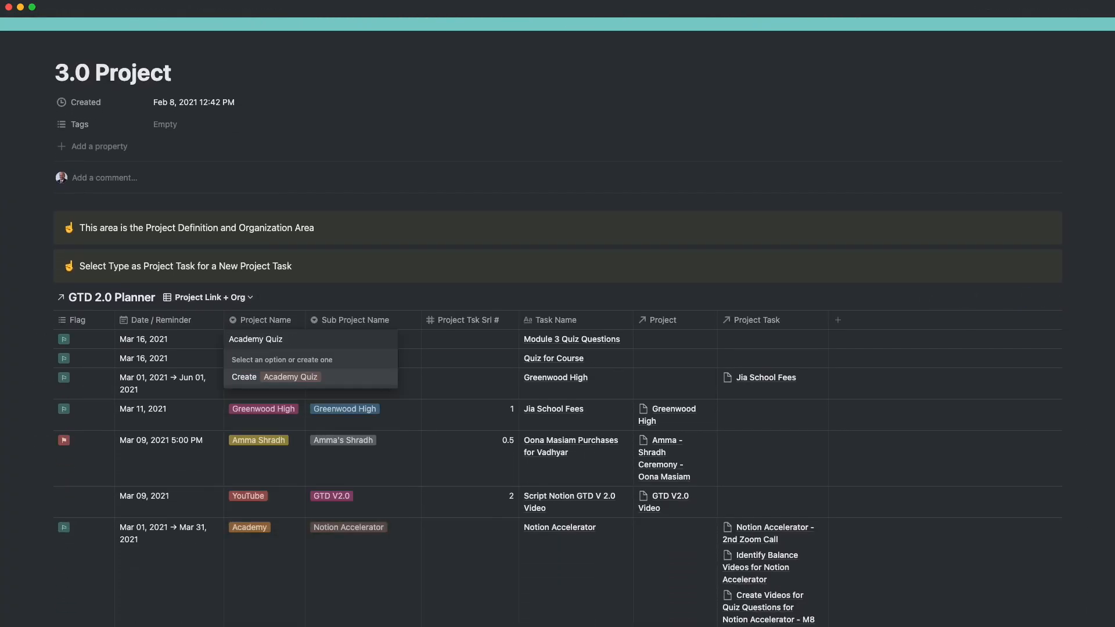
key("Return")
left_click(331, 339)
type("Accelerat")
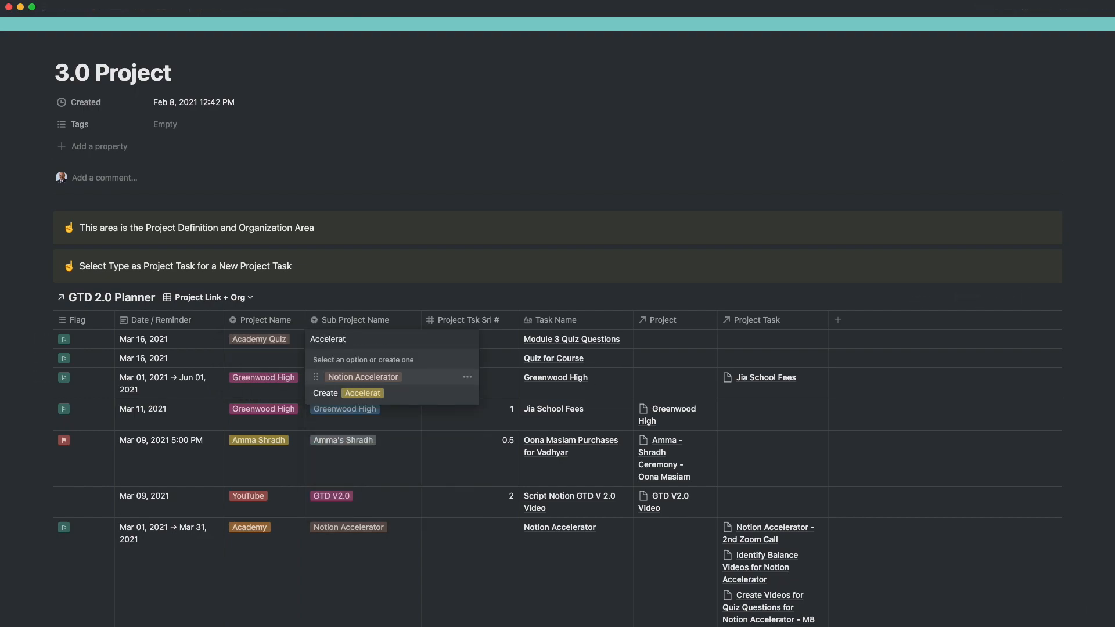
left_click(348, 380)
Set the "Quiz for Course" project name to Academy Quiz and its sub-project to Notion Accelerator.
left_click(258, 358)
left_click(259, 358)
left_click(328, 360)
left_click(363, 510)
Give "Module 3 Quiz Questions" the project task serial number 1 and link it to the "Quiz for Course" project.
left_click(484, 339)
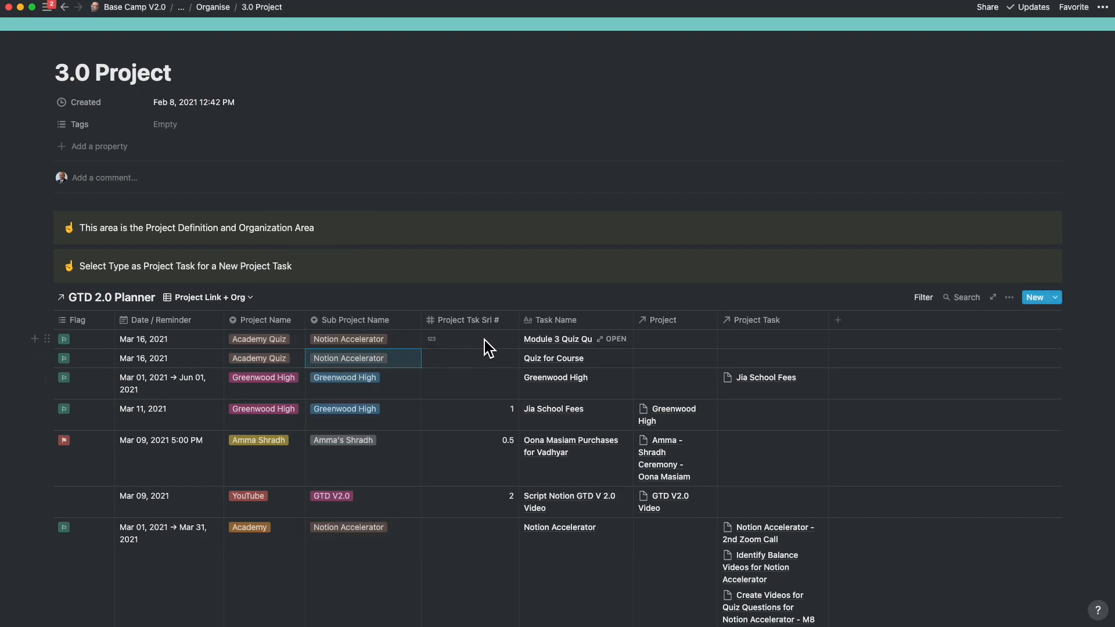
type("1")
key("Return")
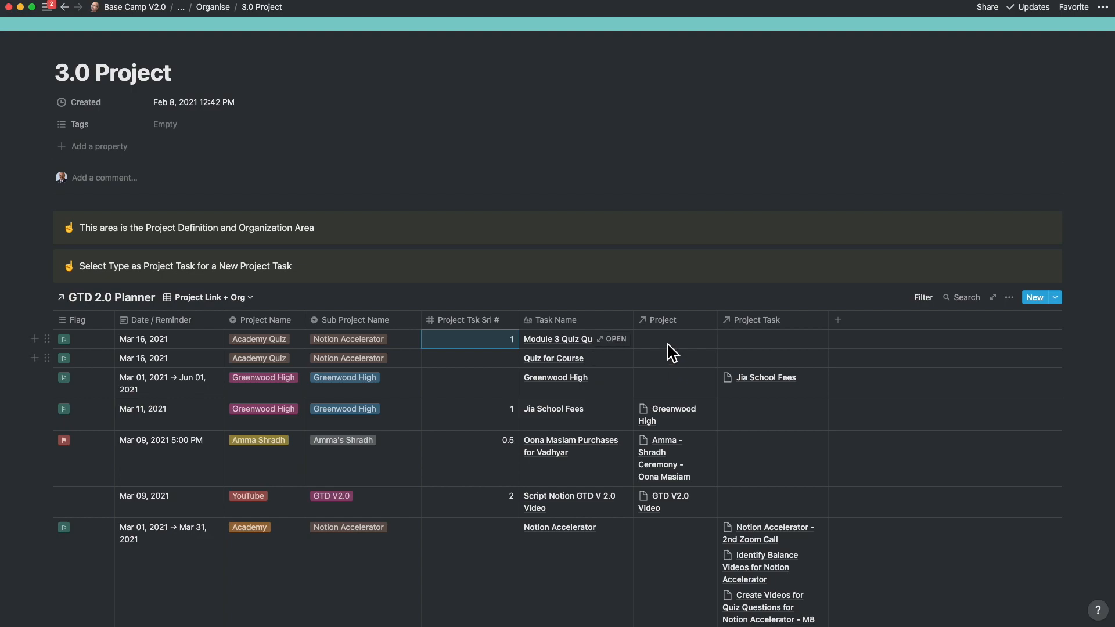
left_click(668, 342)
type("Quiz")
left_click(635, 486)
left_click(371, 375)
Switch the 3.0 Project planner to its Table view and mark "Quiz for Course" as organised.
left_click(212, 298)
left_click(174, 342)
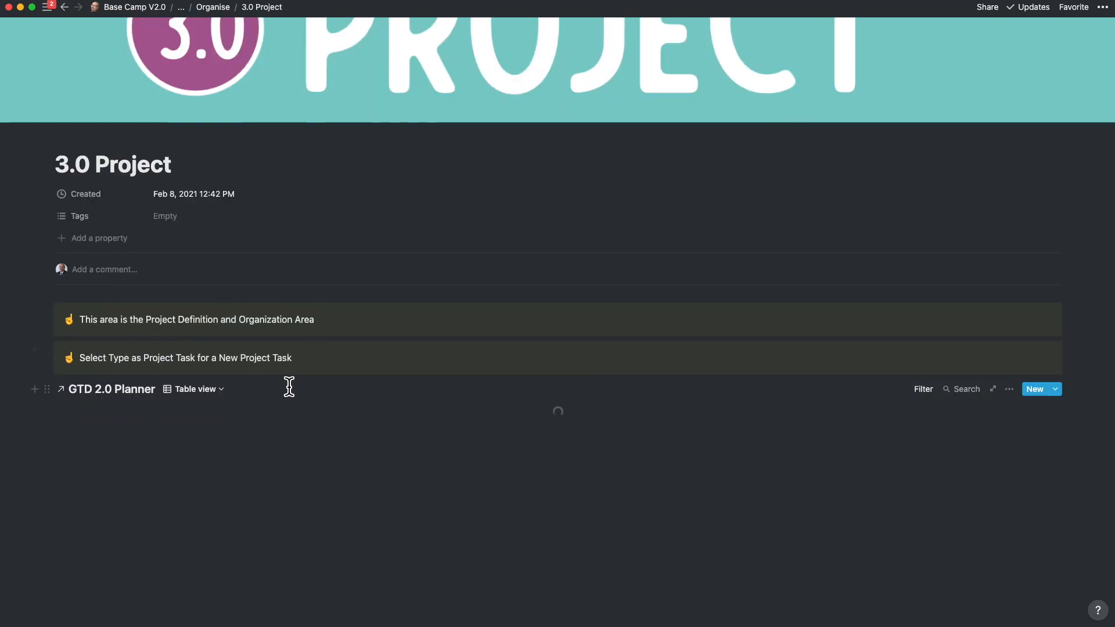
scroll(351, 361, "down", 3)
scroll(397, 360, "right", 10)
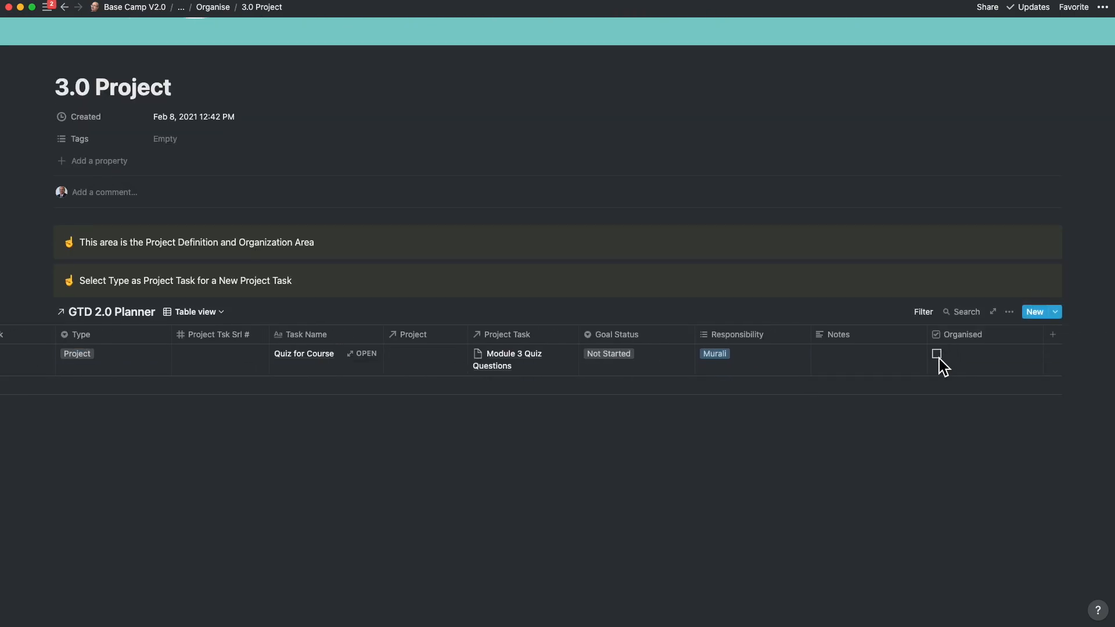
left_click(937, 356)
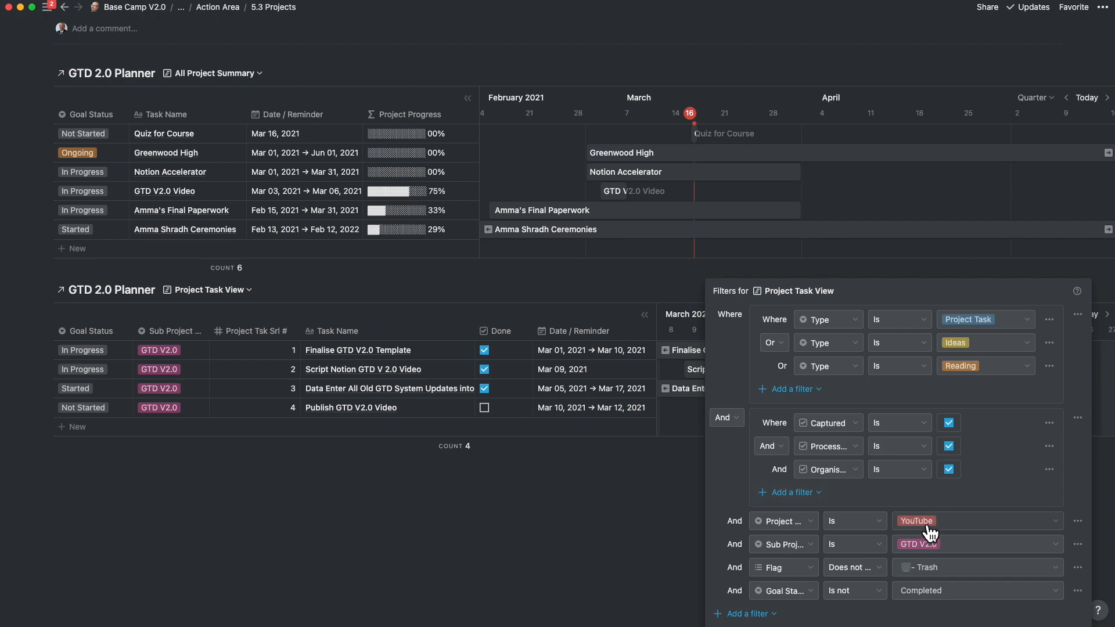
Filter the Project Task View by the project name Academy Quiz and the sub-project Notion Accelerator.
left_click(928, 528)
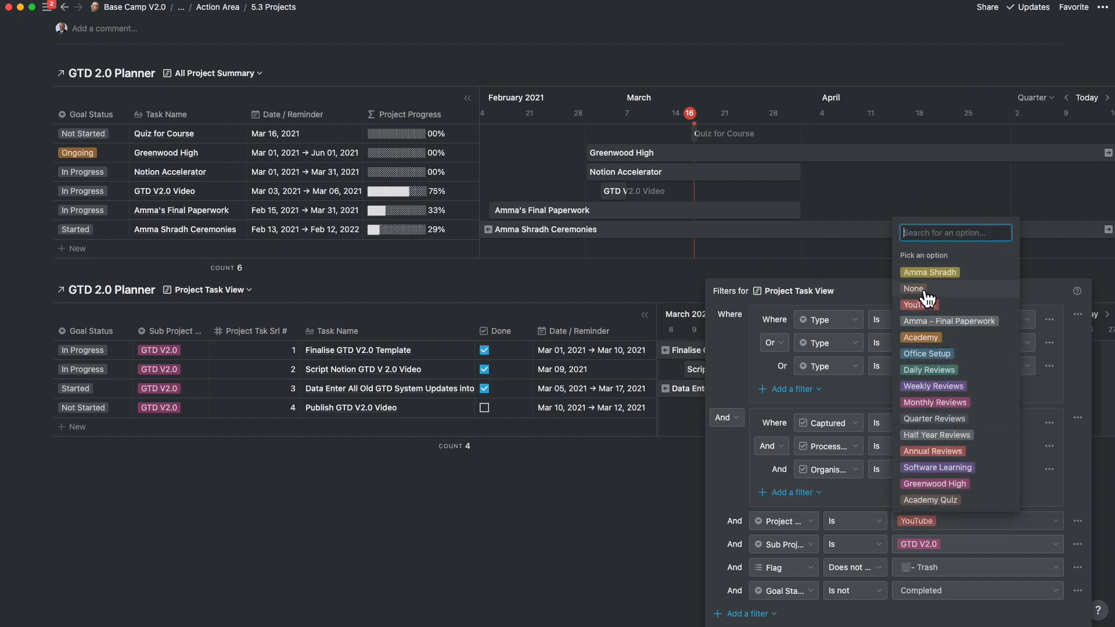
left_click(931, 501)
left_click(931, 553)
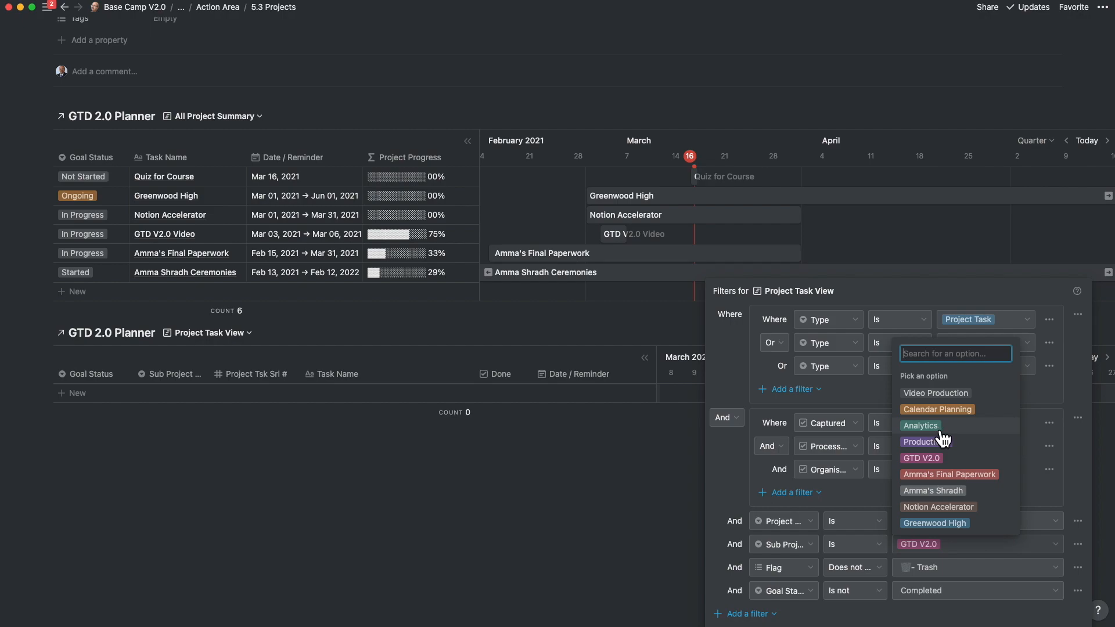
left_click(949, 508)
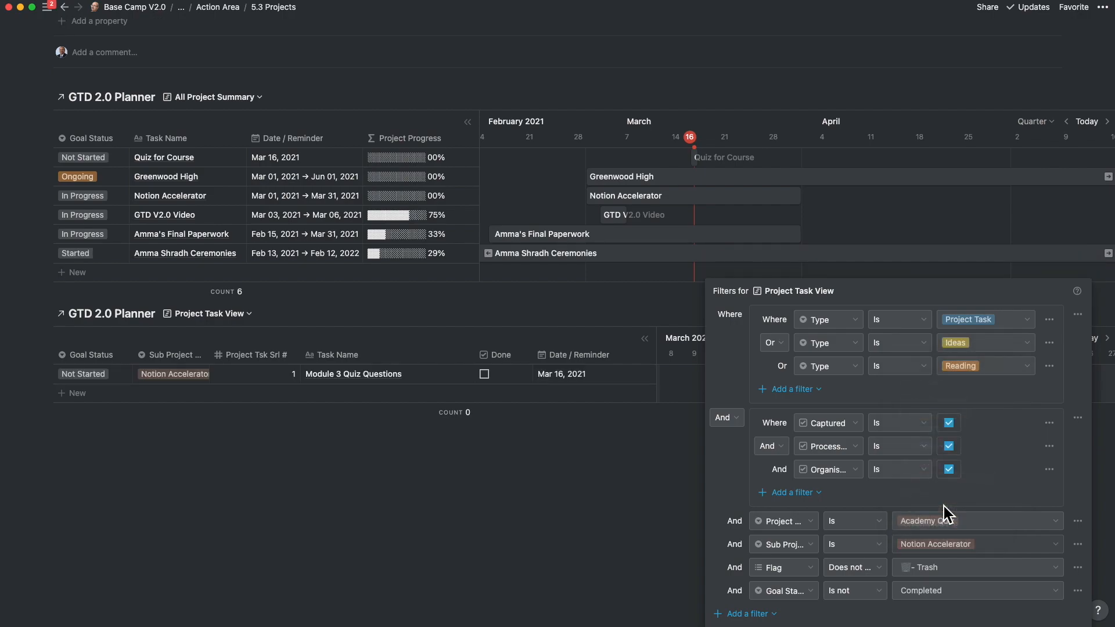
left_click(637, 461)
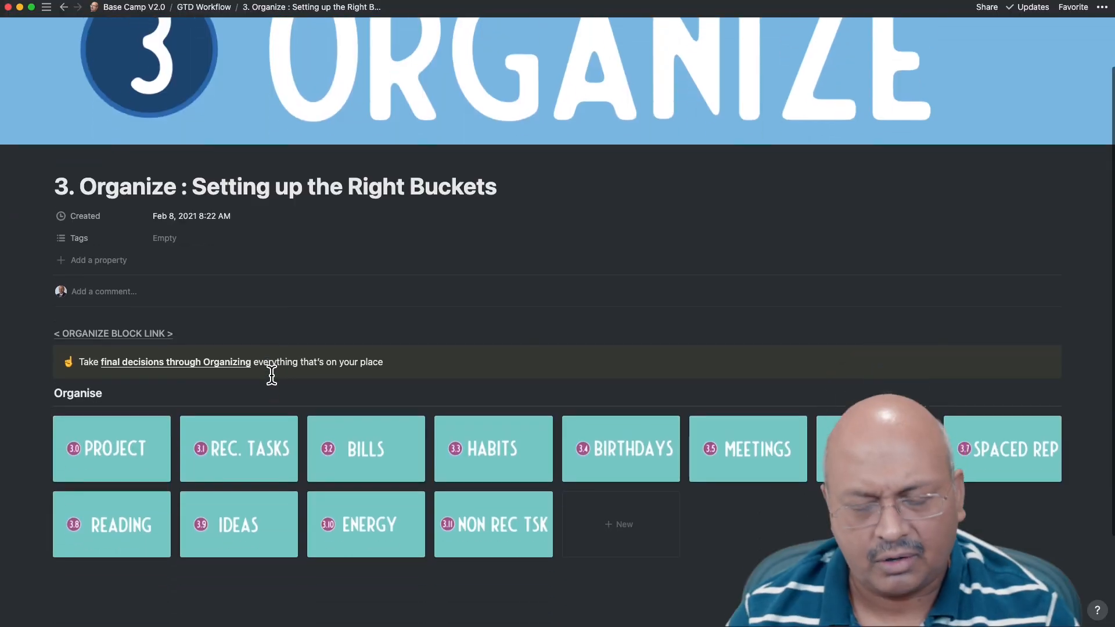
Open the Organize block's 3.3 Habits entry as a full page and go to its habit planner.
scroll(269, 373, "down", 1)
left_click(483, 463)
left_click(329, 58)
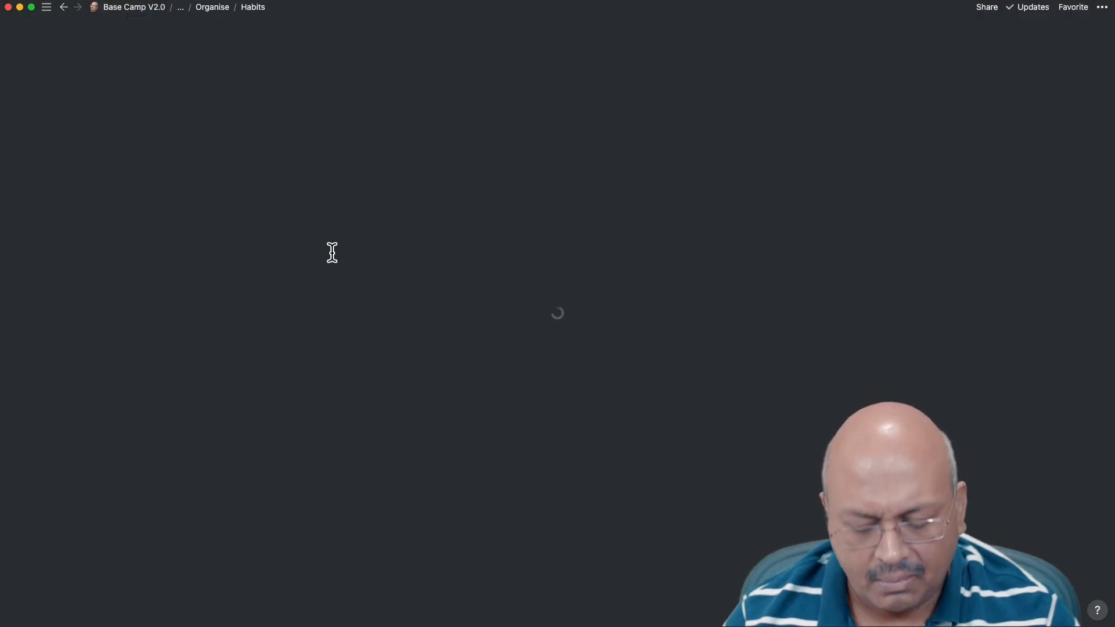
scroll(298, 319, "down", 5)
scroll(661, 395, "right", 5)
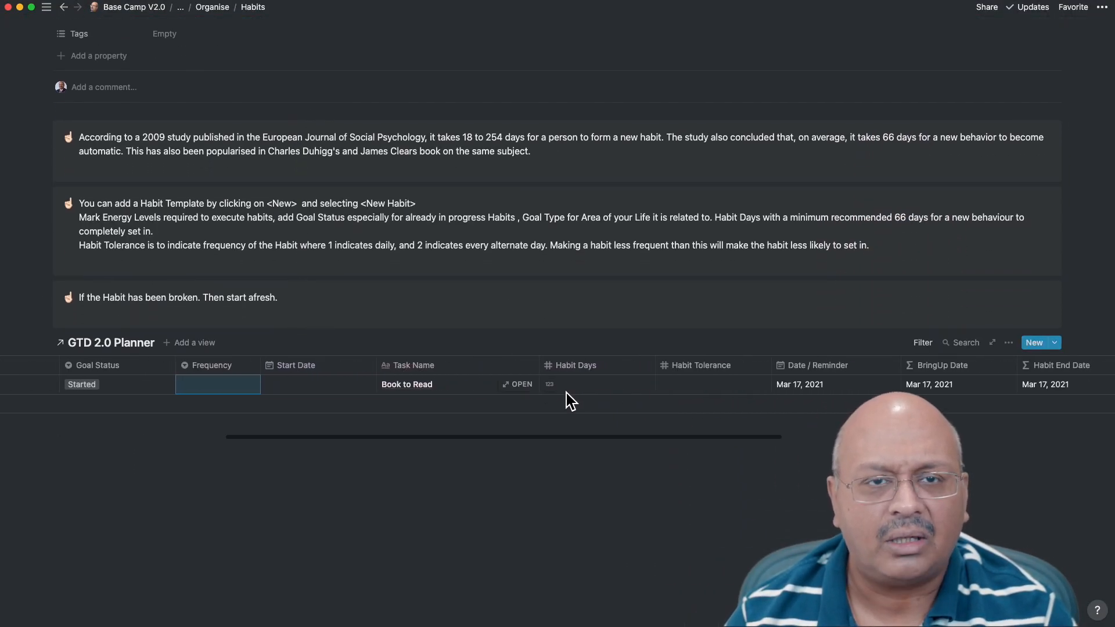
Set "Book to Read" to 365 habit days with a habit tolerance of 1, and mark it as organised.
left_click(575, 384)
left_click(699, 387)
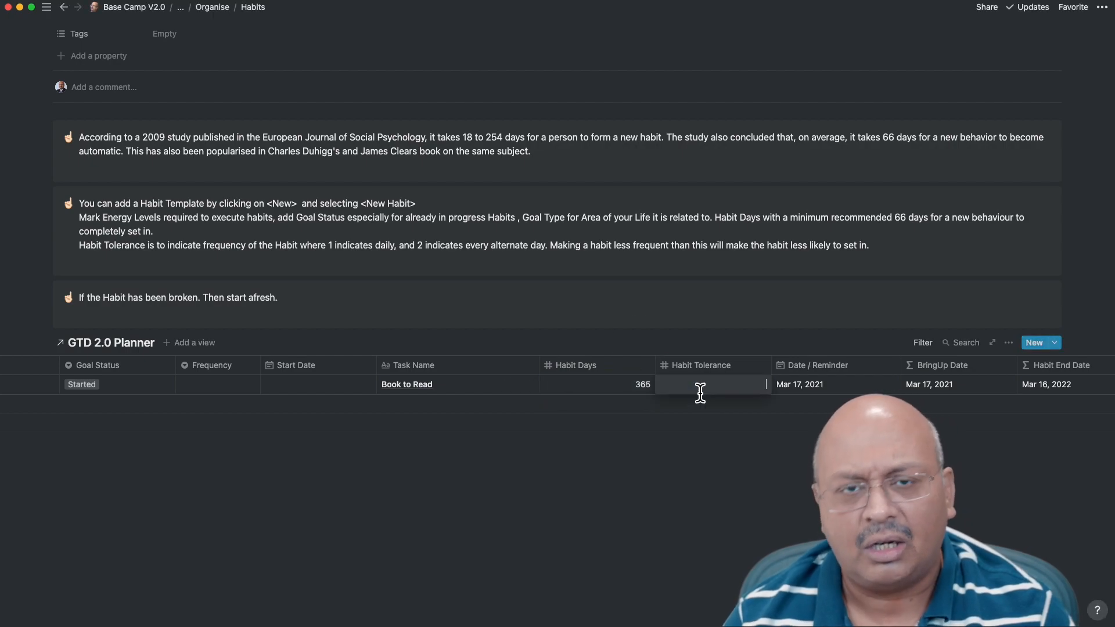
type("1")
left_click(783, 381)
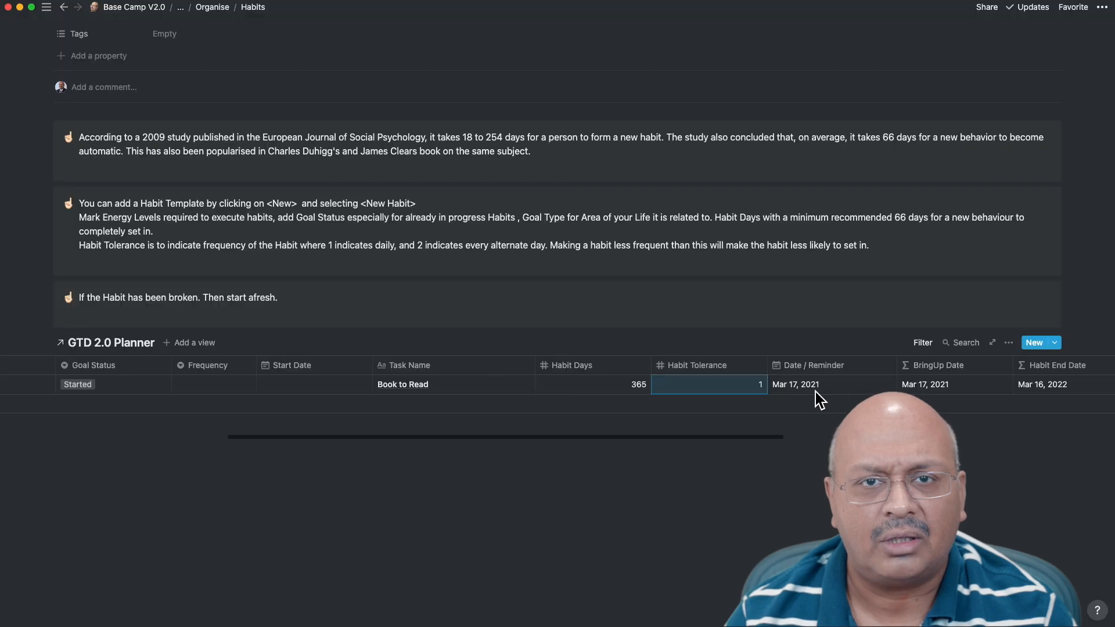
scroll(816, 392, "right", 10)
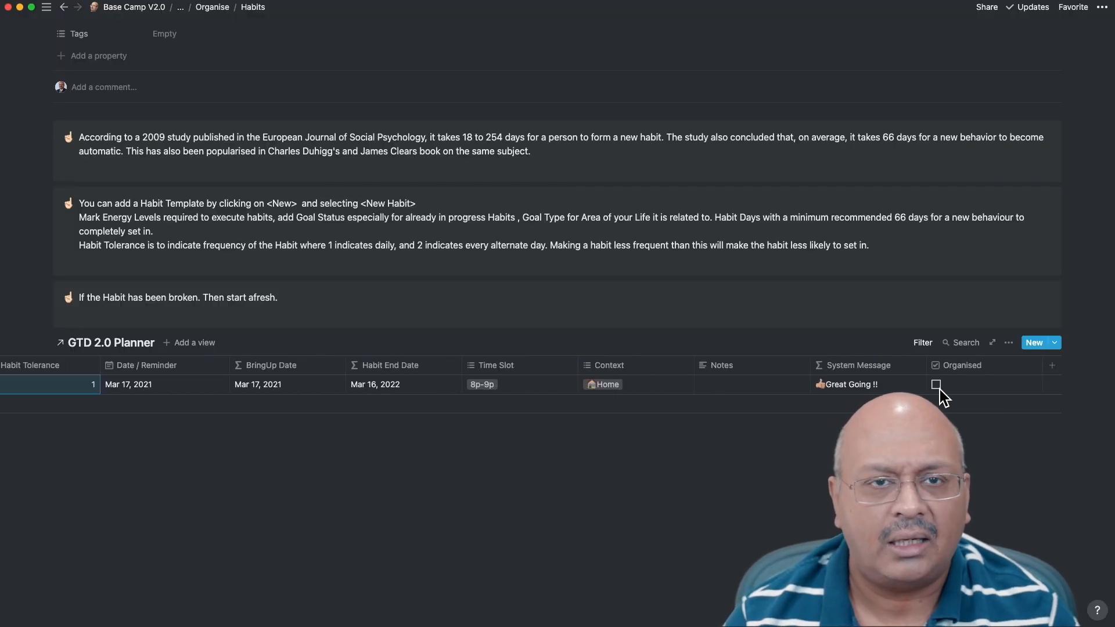
left_click(938, 387)
Return to the GTD Workflow and open the Do block's 5.7 Habit Tracker as a full page.
left_click(181, 7)
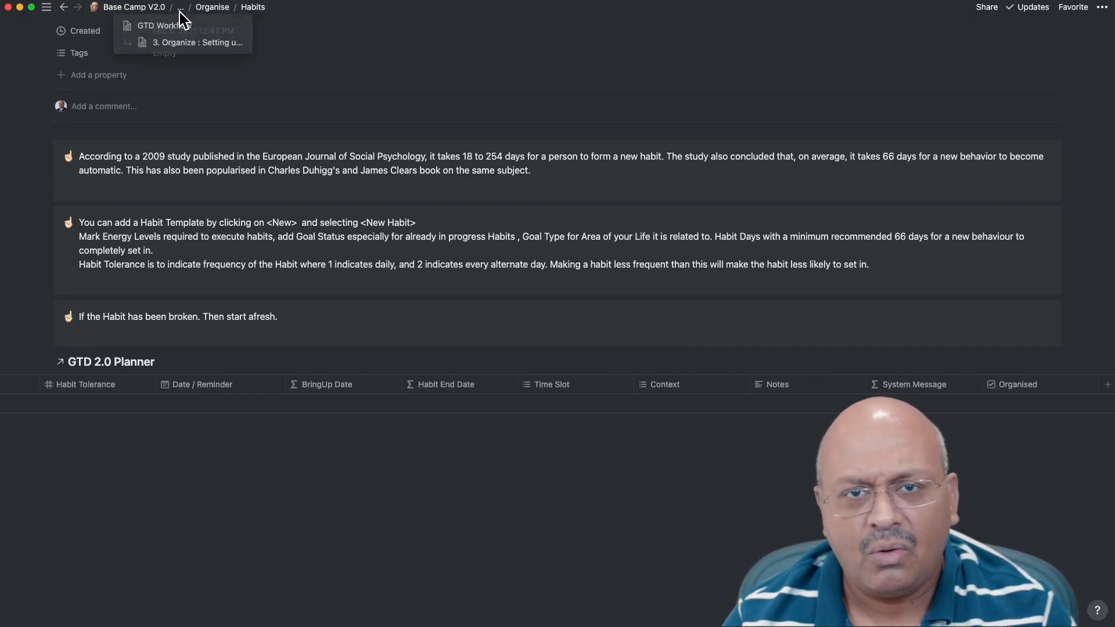
left_click(152, 23)
left_click(754, 162)
left_click(320, 55)
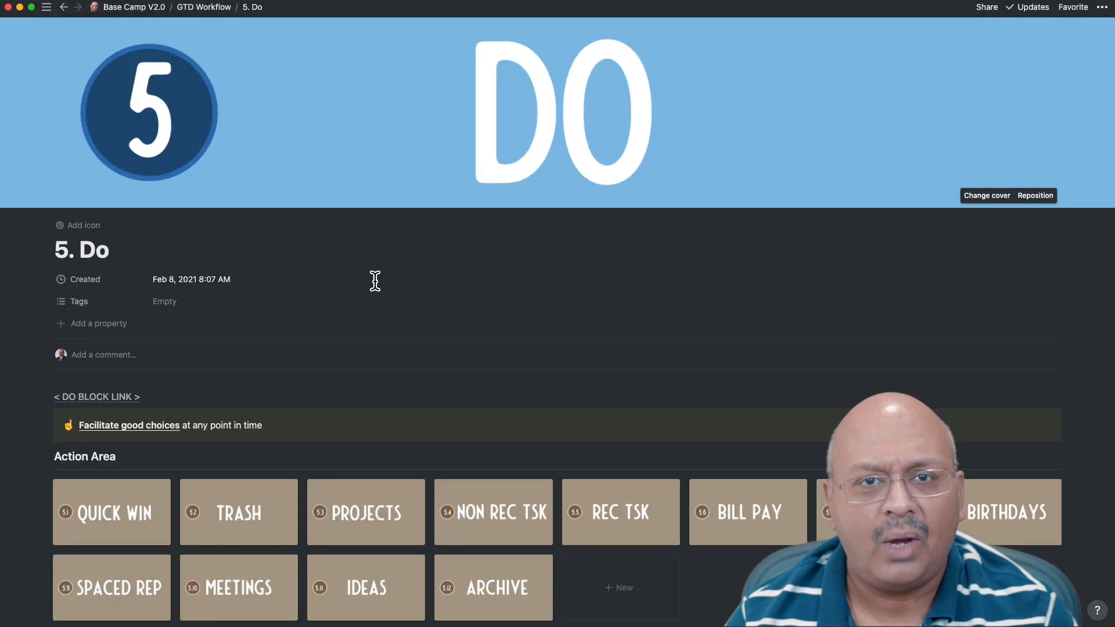
scroll(360, 325, "down", 2)
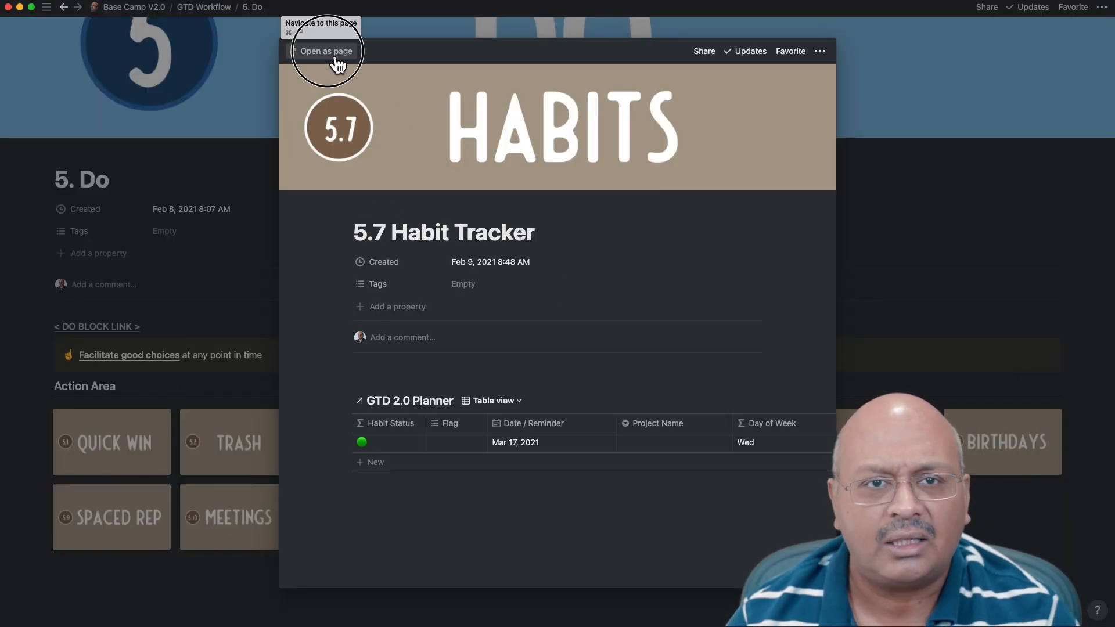
left_click(326, 51)
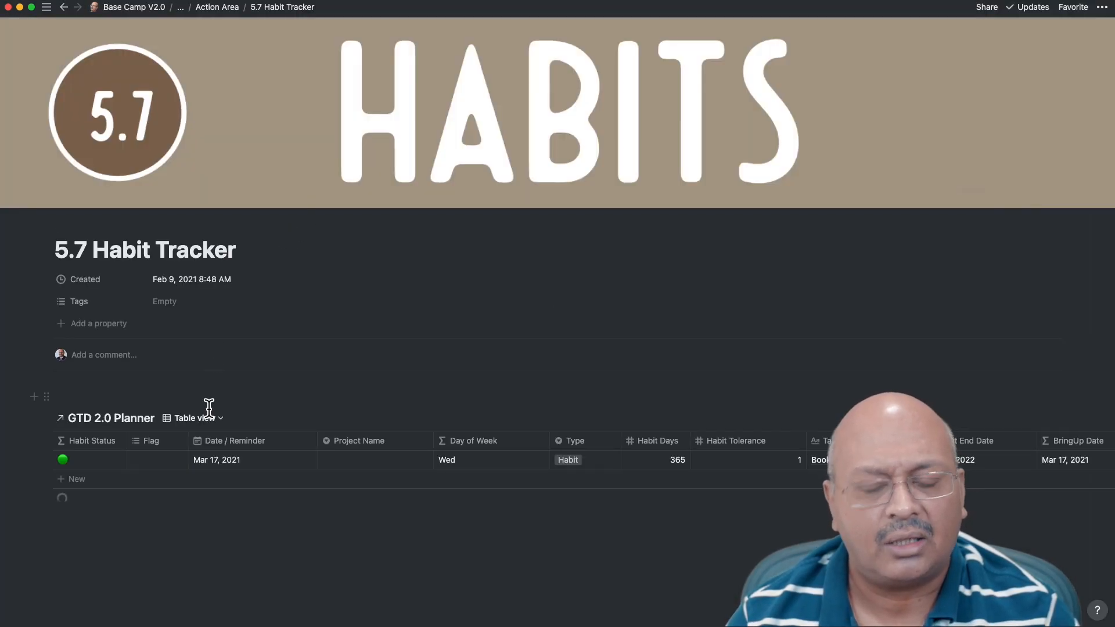
Switch the habit planner to the Habit Calendar view and move the "Book to Read" entry on the calendar.
left_click(196, 418)
left_click(180, 482)
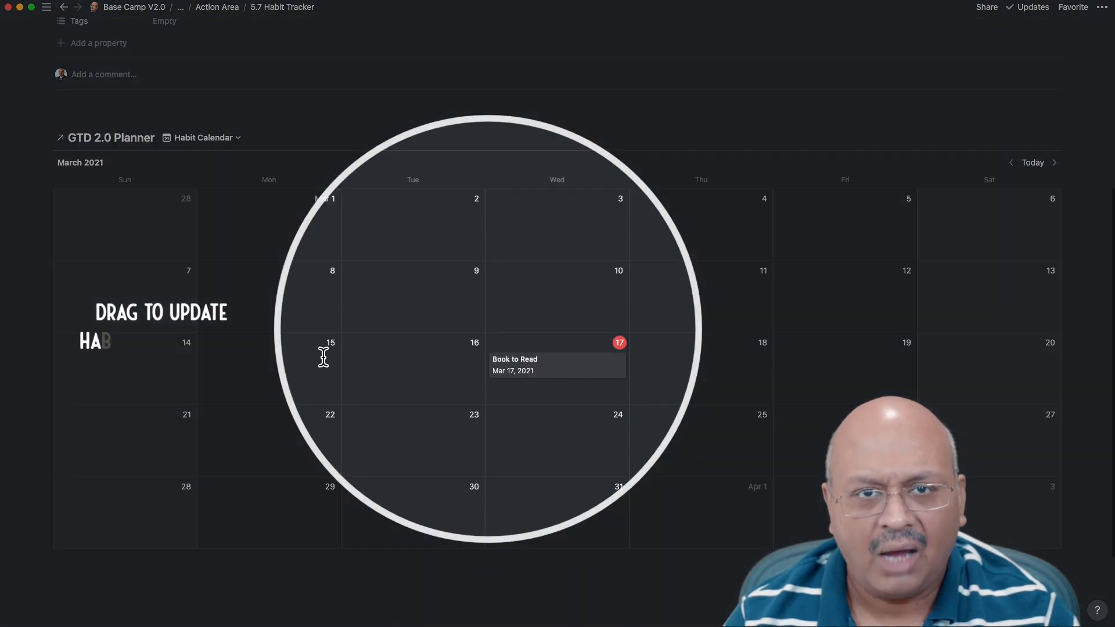
left_click_drag(598, 341, 554, 336)
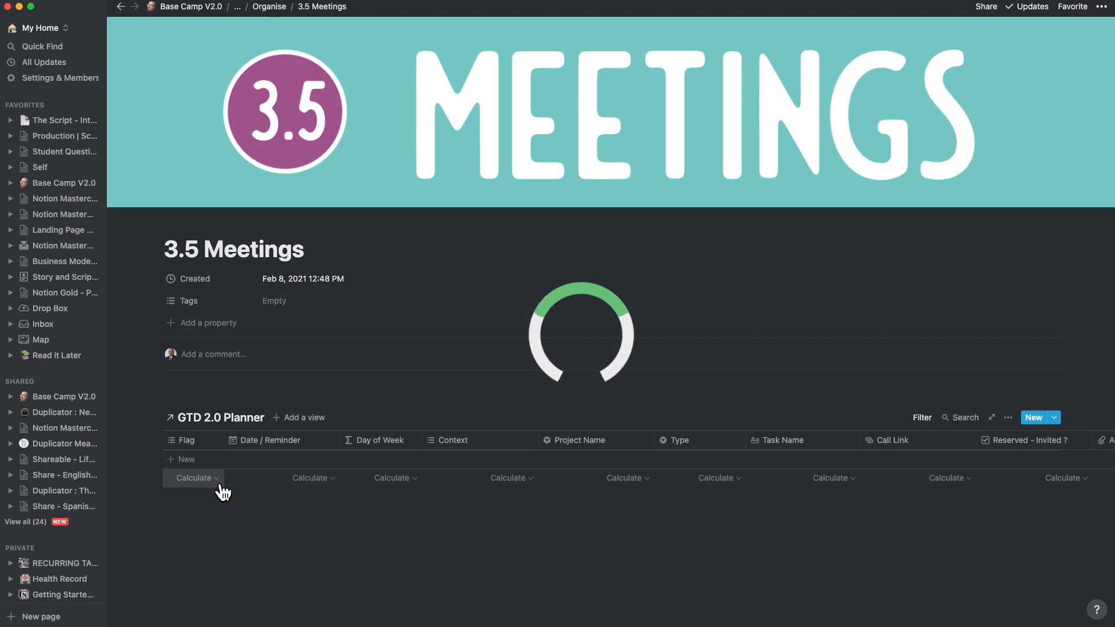
Add a new blank entry to the 3.5 Meetings planner and bring its call link, invitation and agenda fields into view.
left_click(200, 467)
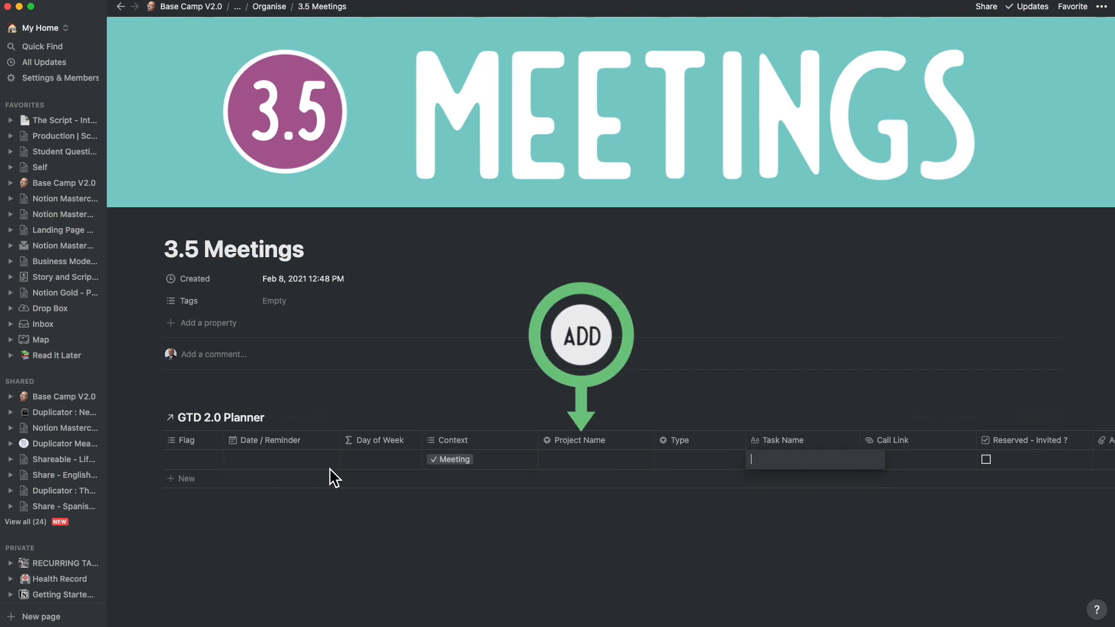
left_click(431, 421)
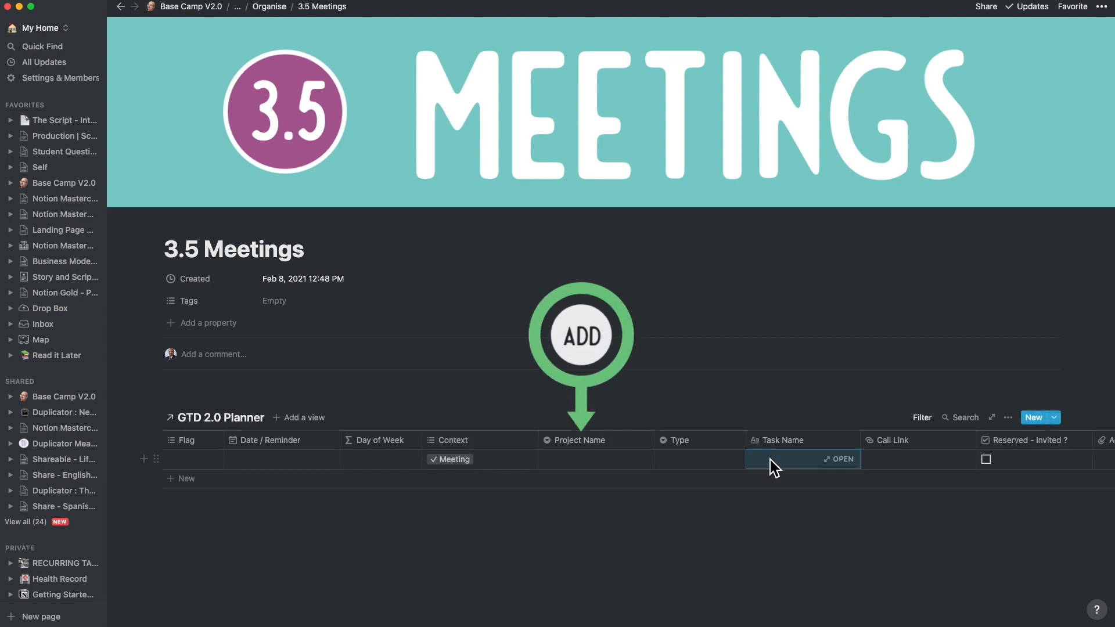
scroll(770, 459, "right", 5)
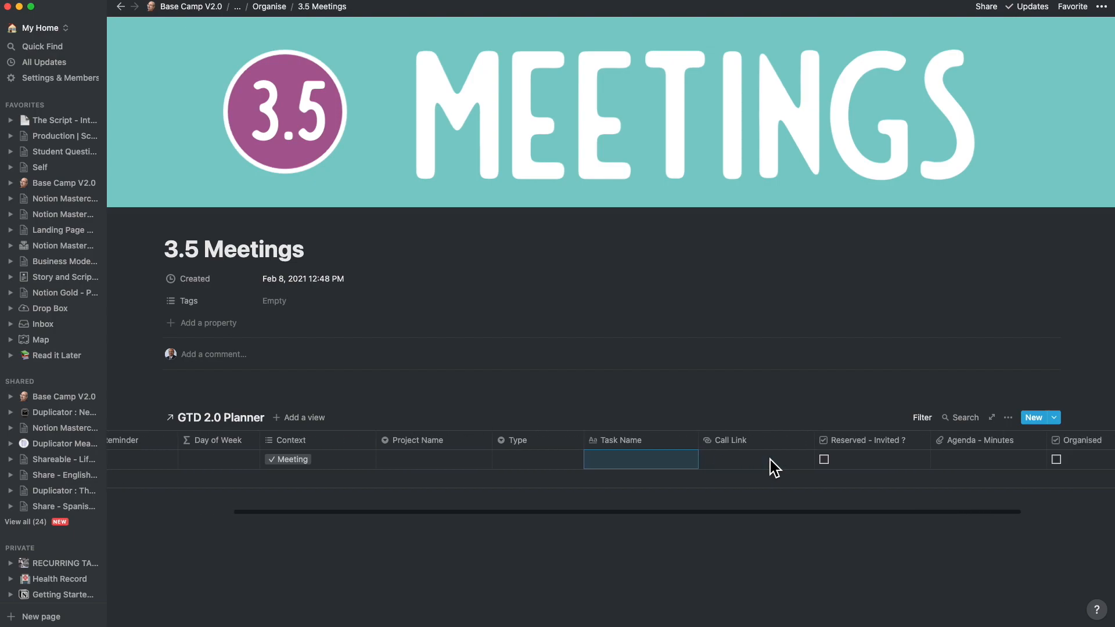
scroll(770, 459, "right", 2)
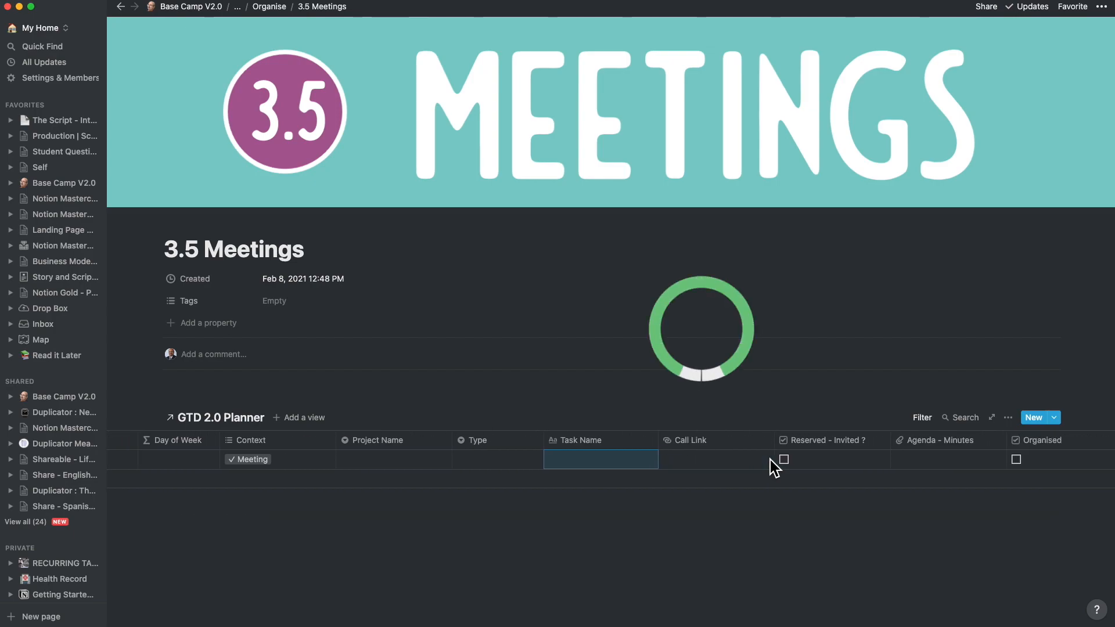